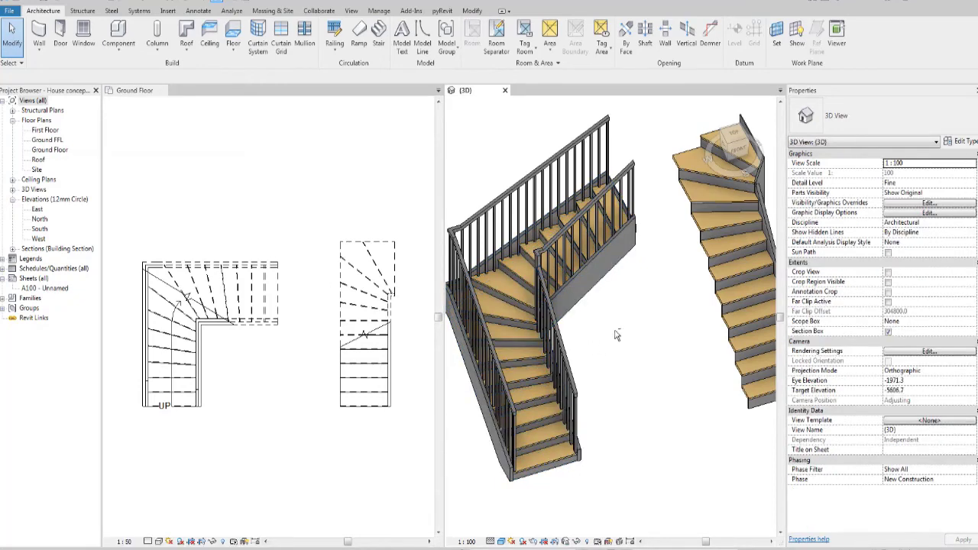
# Create a new L-shaped winder stair run above the existing stair on the Ground Floor plan
pyautogui.click(231, 337)
pyautogui.click(225, 297)
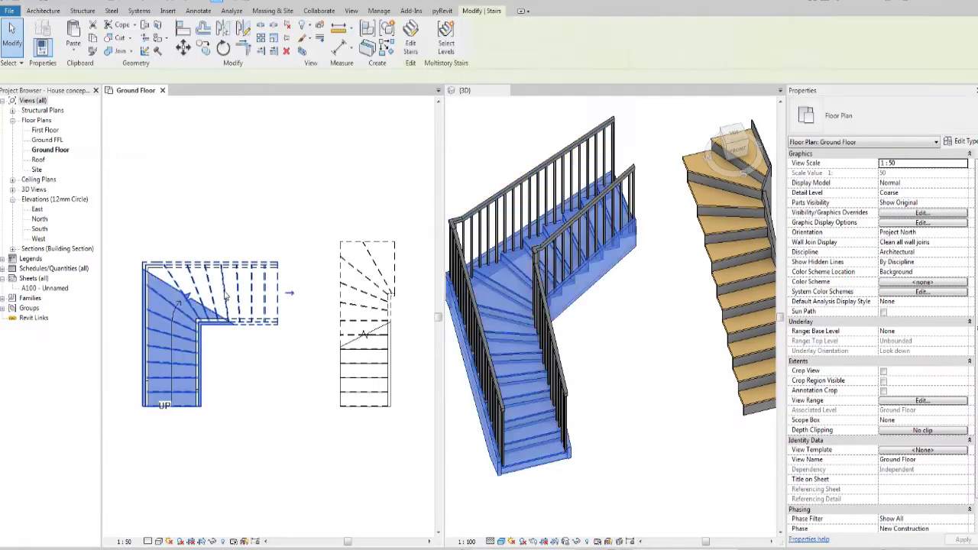
pyautogui.scroll(1, 225, 296)
pyautogui.click(35, 13)
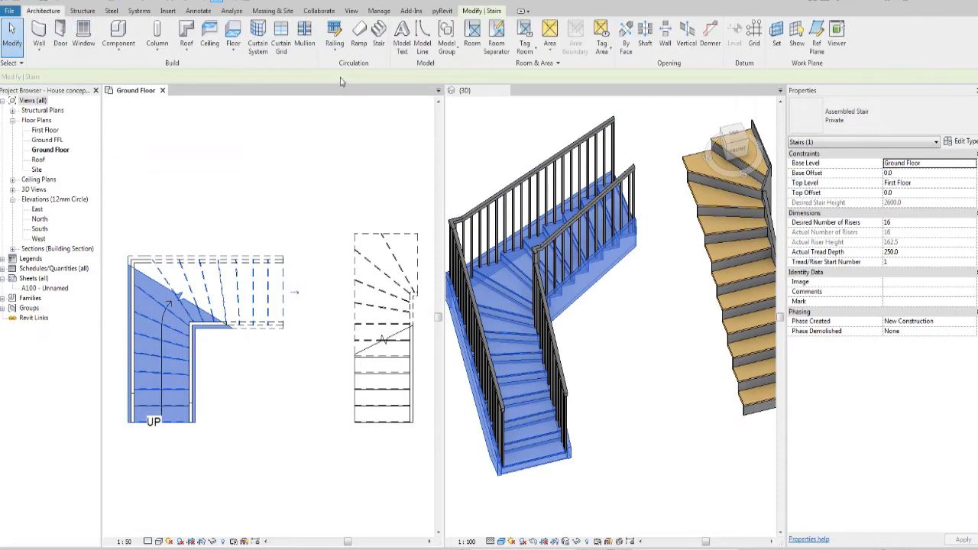
pyautogui.click(376, 34)
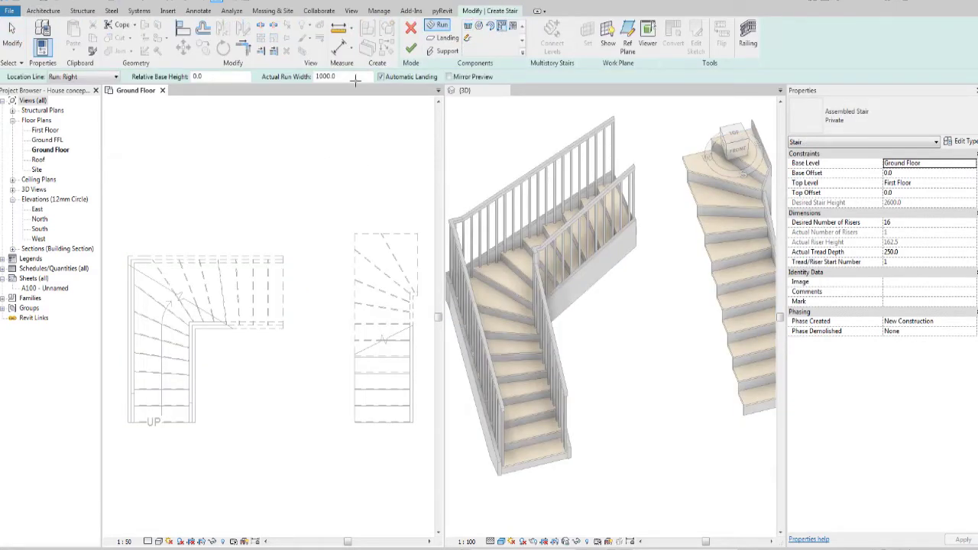
pyautogui.click(296, 141)
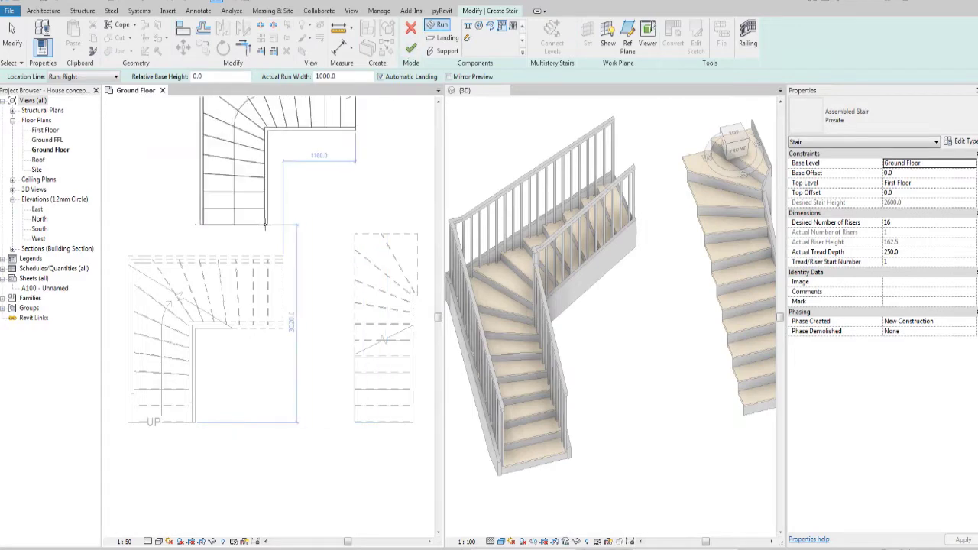
pyautogui.click(411, 49)
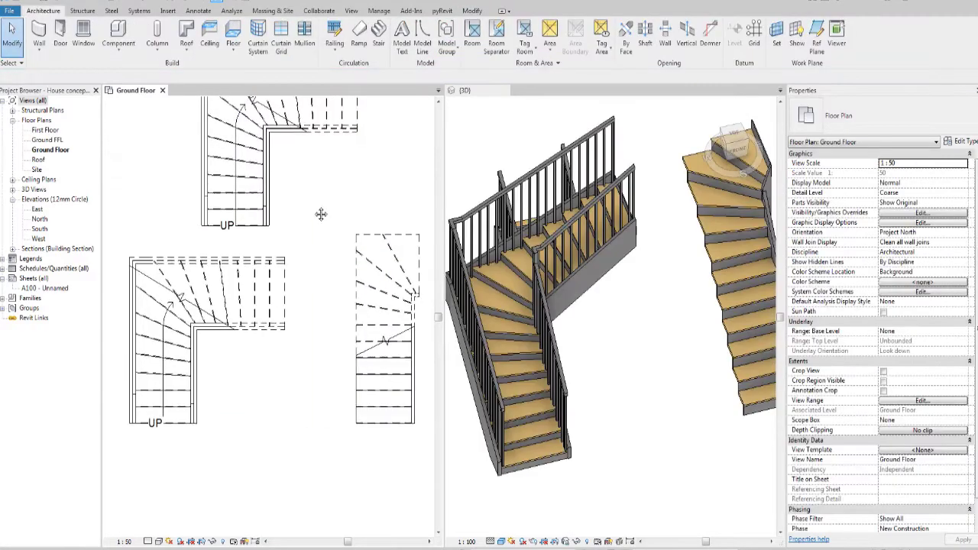
# Pan and zoom the Ground Floor plan to show all three stairs
pyautogui.moveTo(318, 215); pyautogui.dragTo(223, 374, button='middle')
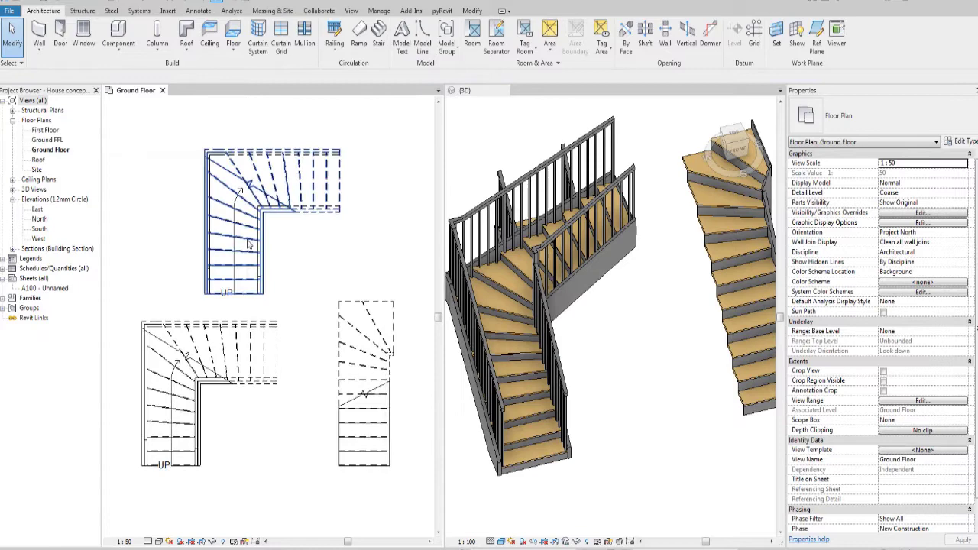
pyautogui.scroll(1, 224, 373)
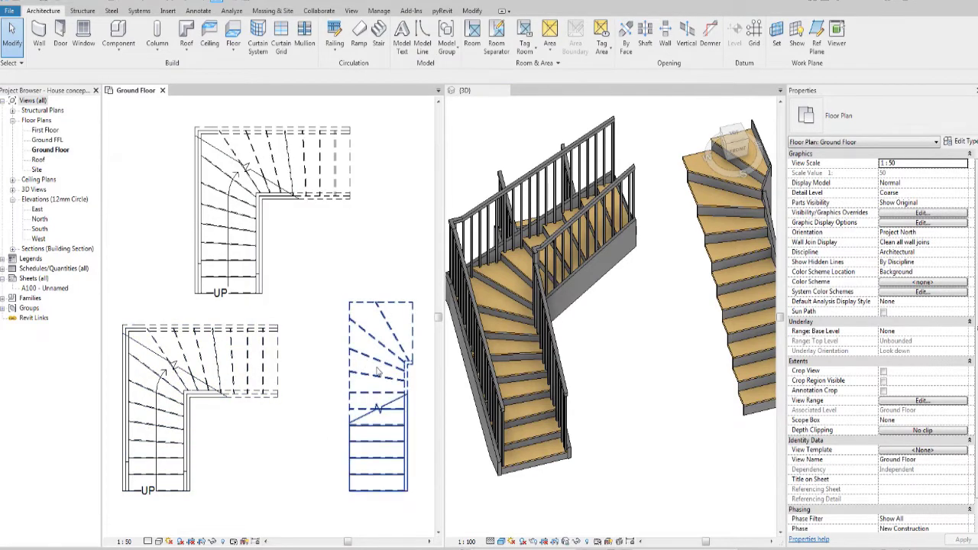
pyautogui.scroll(1, 378, 372)
pyautogui.scroll(1, 395, 370)
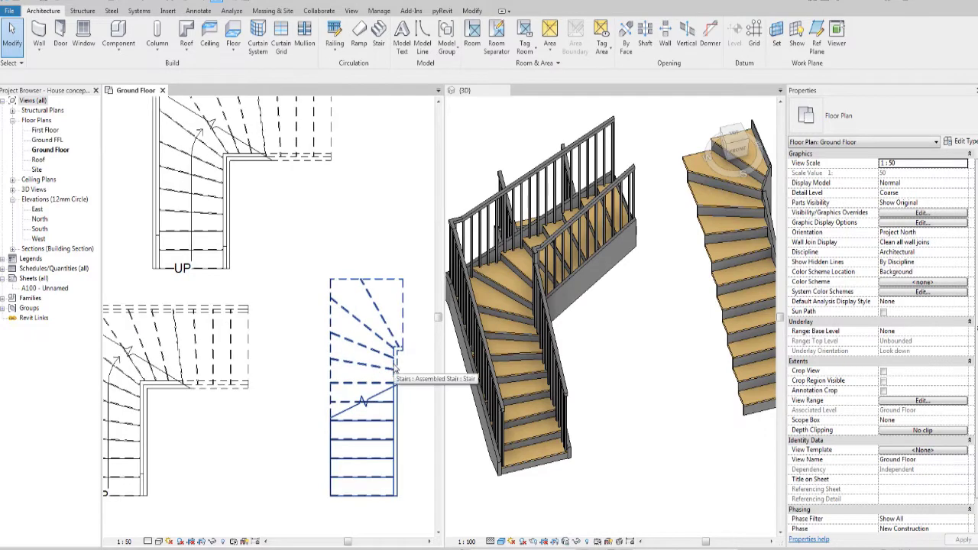
pyautogui.scroll(1, 395, 370)
pyautogui.scroll(1, 383, 356)
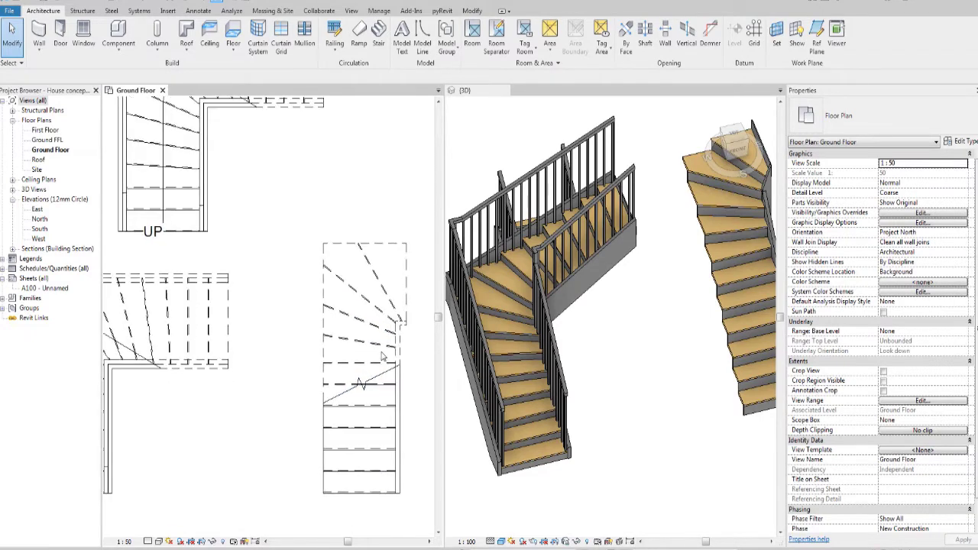
# Convert the L-shaped stair's winder run to a custom sketch and accept the irreversibility warning
pyautogui.moveTo(382, 356); pyautogui.dragTo(461, 387, button='middle')
pyautogui.click(237, 374)
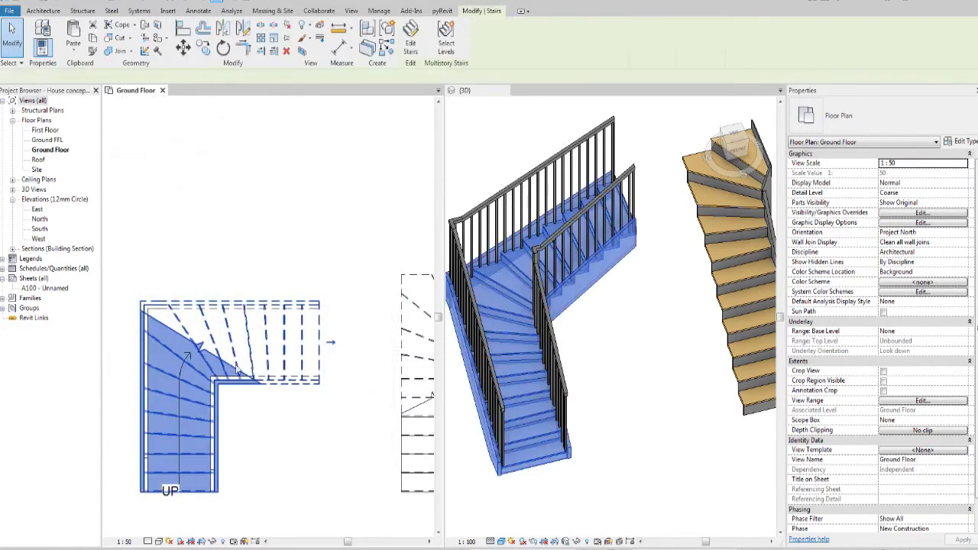
pyautogui.click(407, 50)
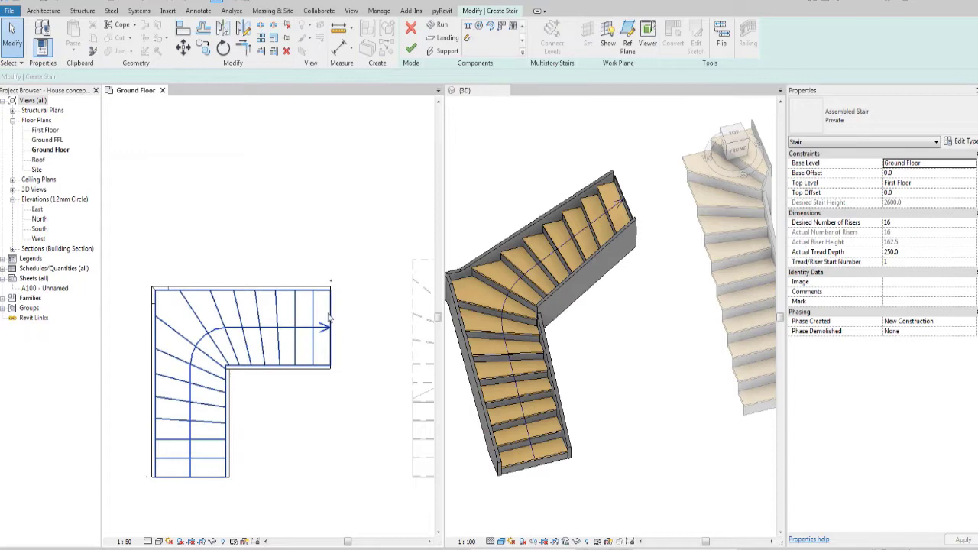
pyautogui.click(328, 317)
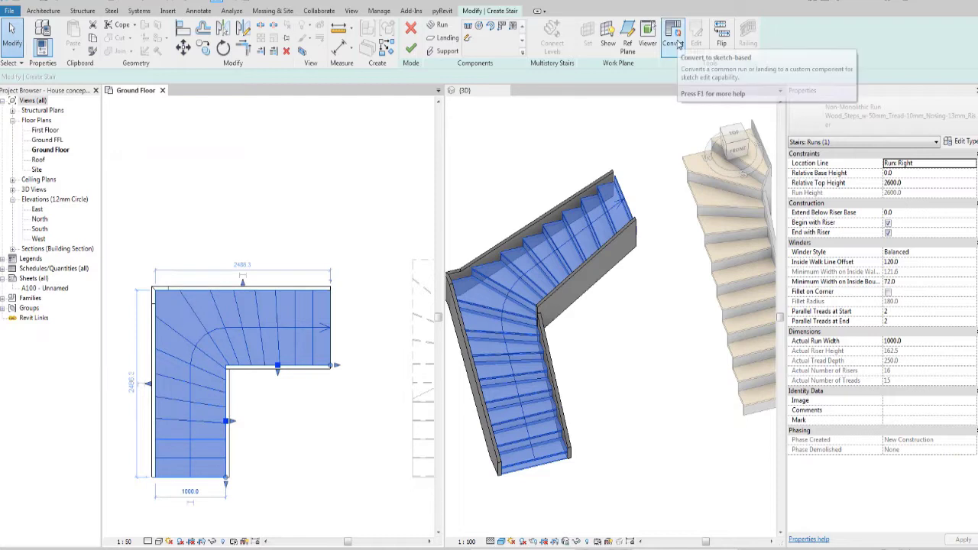
pyautogui.click(676, 44)
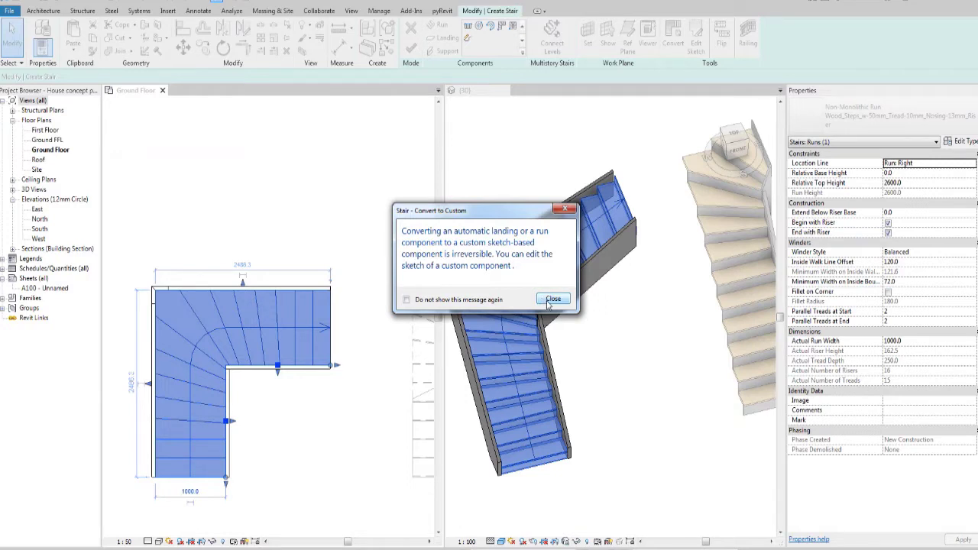
pyautogui.click(552, 299)
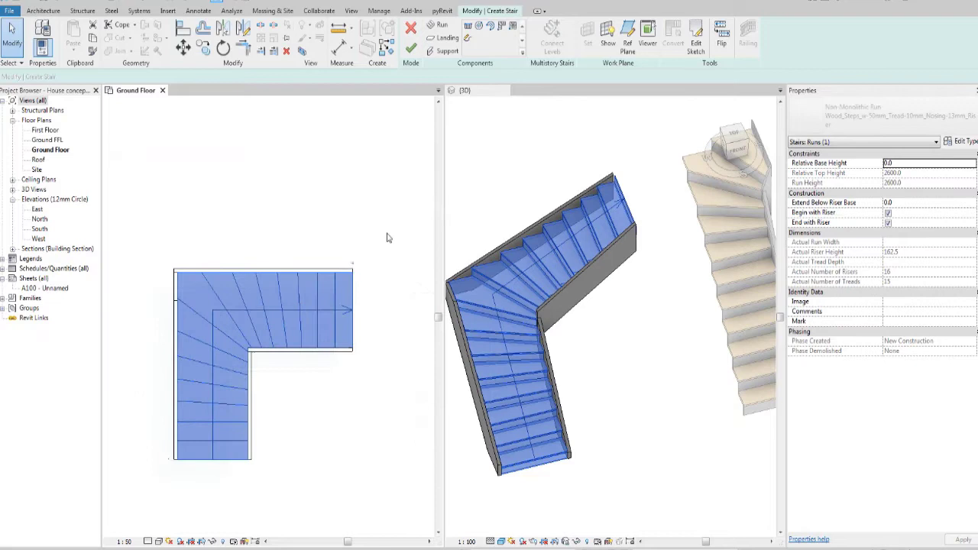
# Open the converted run's sketch and zoom in on its risers
pyautogui.click(695, 39)
pyautogui.scroll(1, 258, 415)
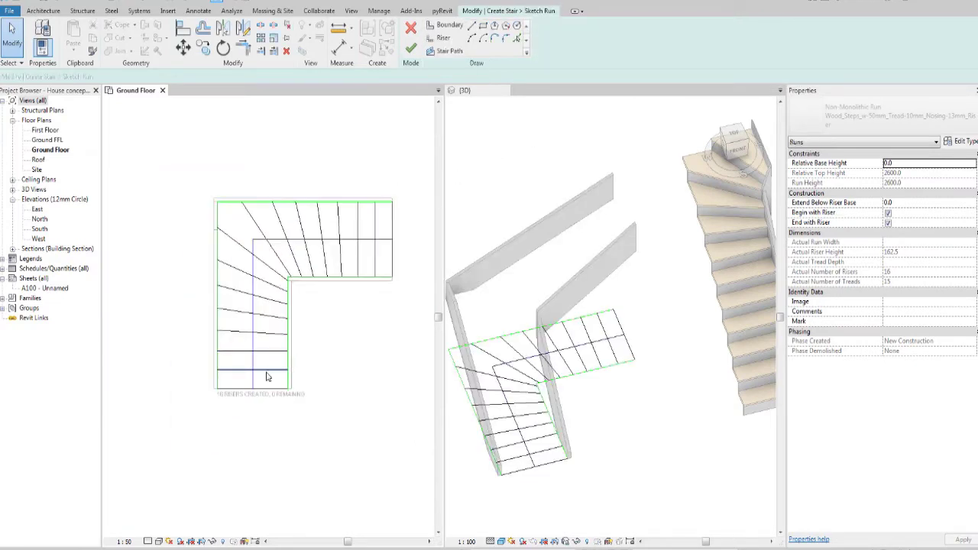
pyautogui.scroll(1, 268, 371)
pyautogui.scroll(1, 245, 436)
pyautogui.scroll(1, 231, 459)
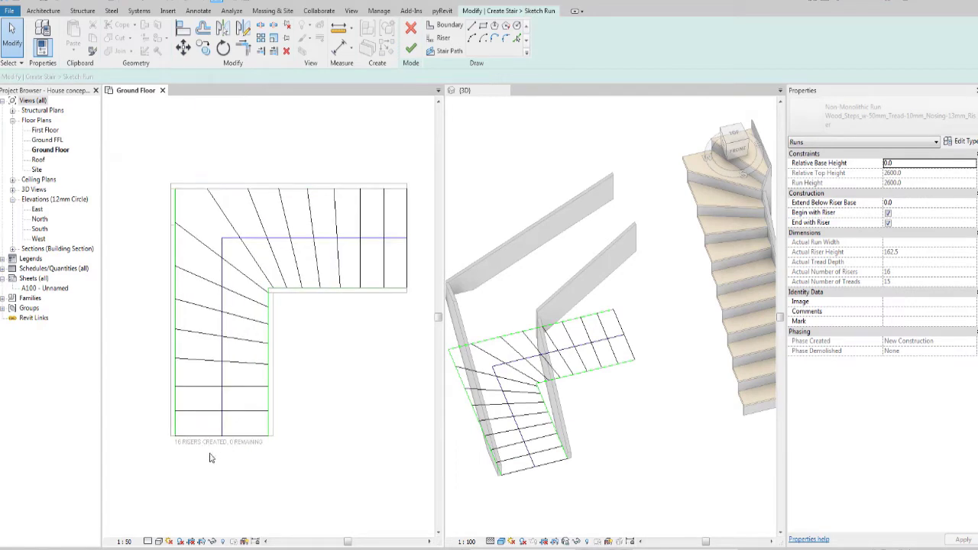
pyautogui.scroll(-1, 204, 446)
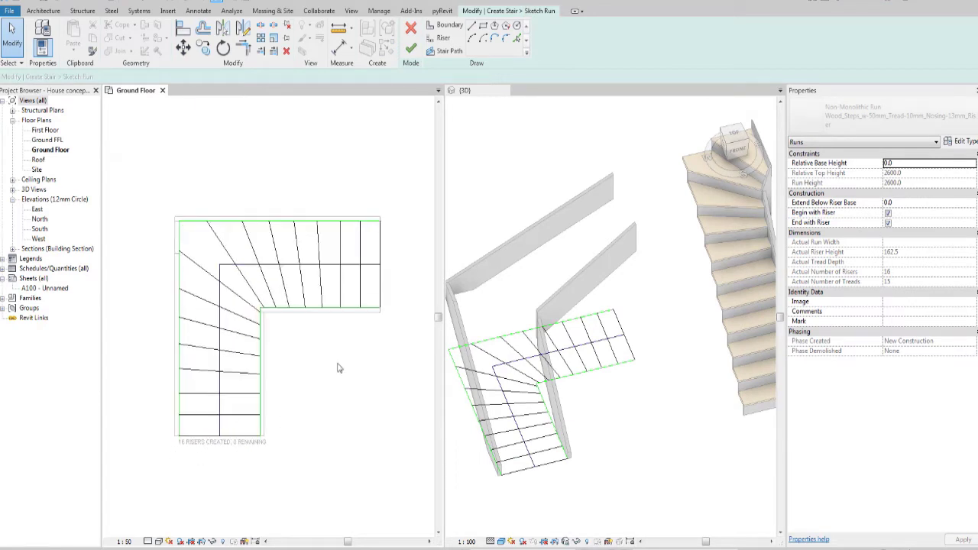
# Select the rightmost risers on the upper leg of the run
pyautogui.click(383, 289)
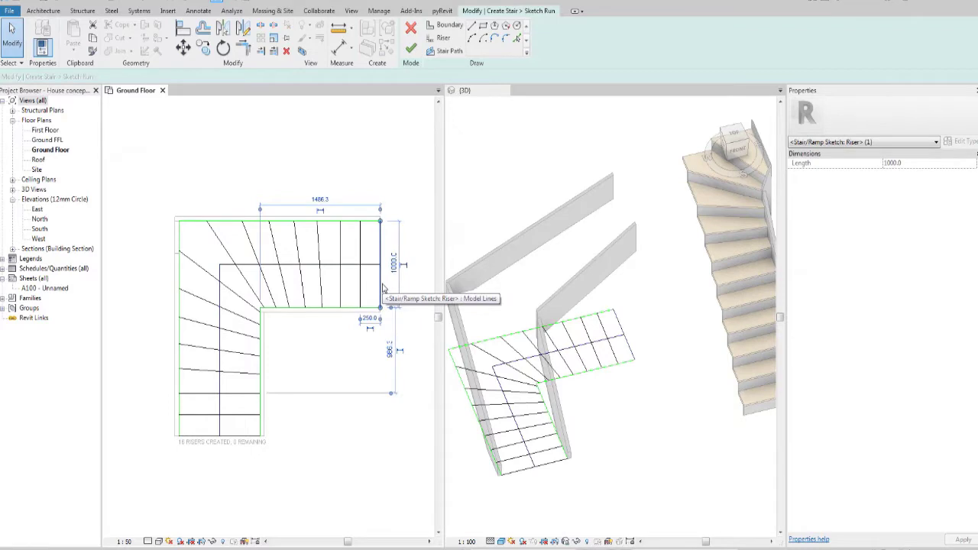
pyautogui.keyDown('ctrl'); pyautogui.click(342, 290); pyautogui.keyUp('ctrl')
pyautogui.keyDown('ctrl'); pyautogui.click(321, 288); pyautogui.keyUp('ctrl')
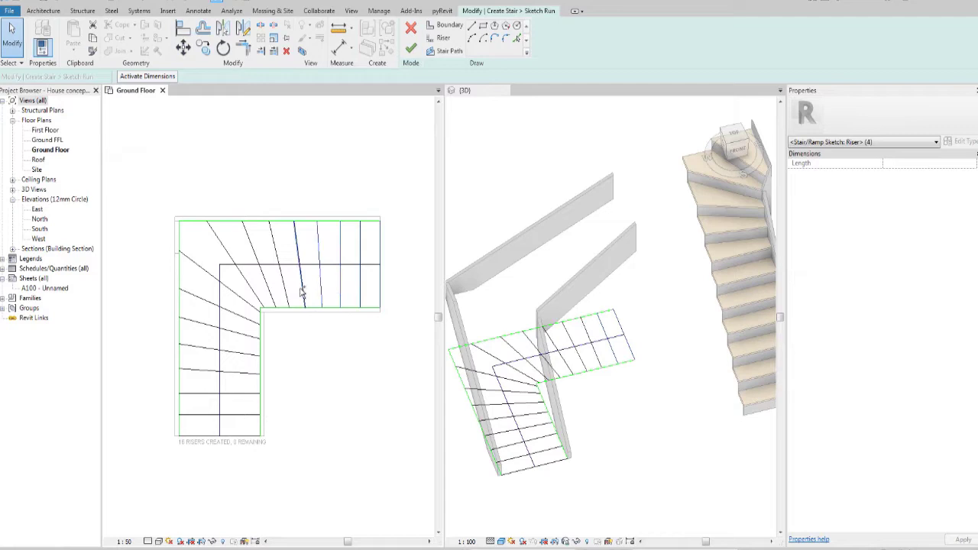
pyautogui.keyDown('ctrl'); pyautogui.click(278, 296); pyautogui.keyUp('ctrl')
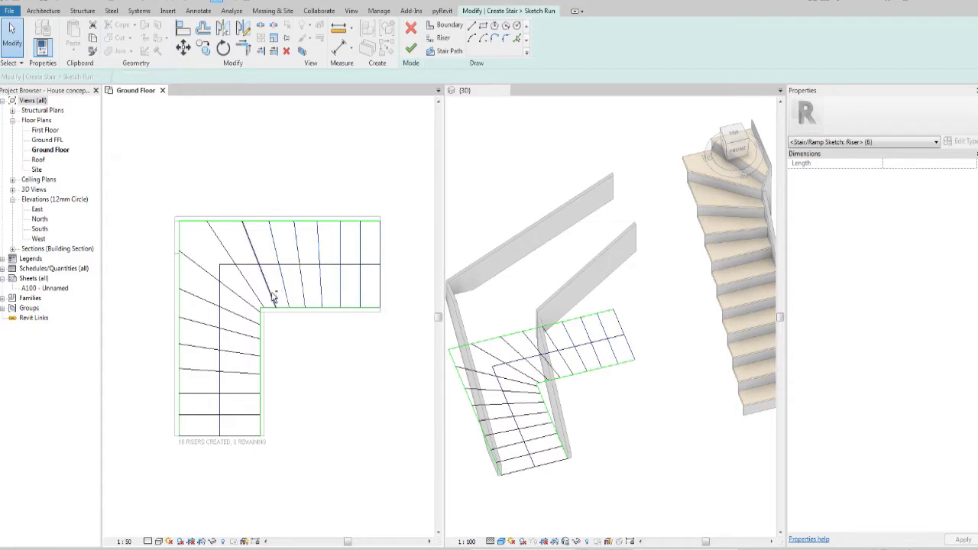
pyautogui.keyDown('ctrl'); pyautogui.click(270, 296); pyautogui.keyUp('ctrl')
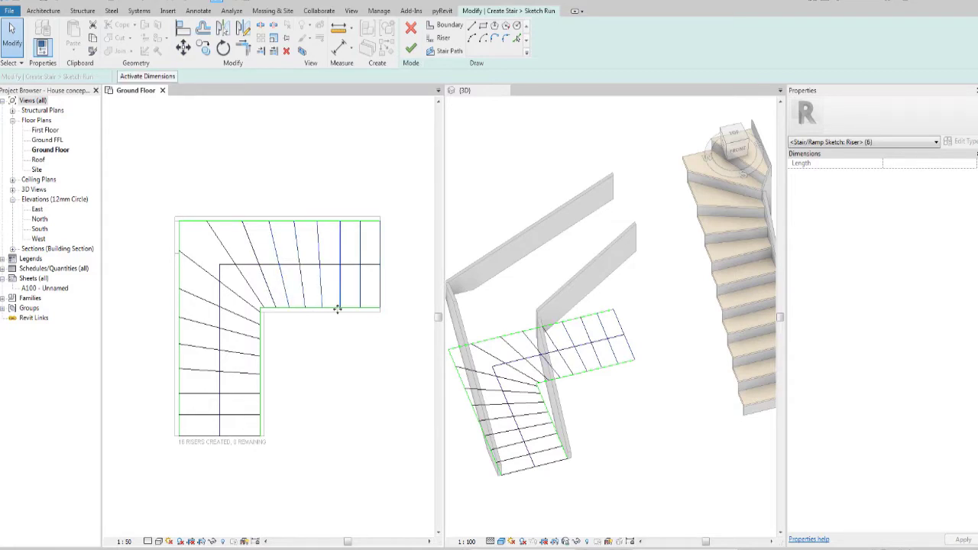
# Delete the selected upper-leg risers from the run sketch
pyautogui.press('Delete')
pyautogui.moveTo(278, 327); pyautogui.dragTo(286, 334, button='middle')
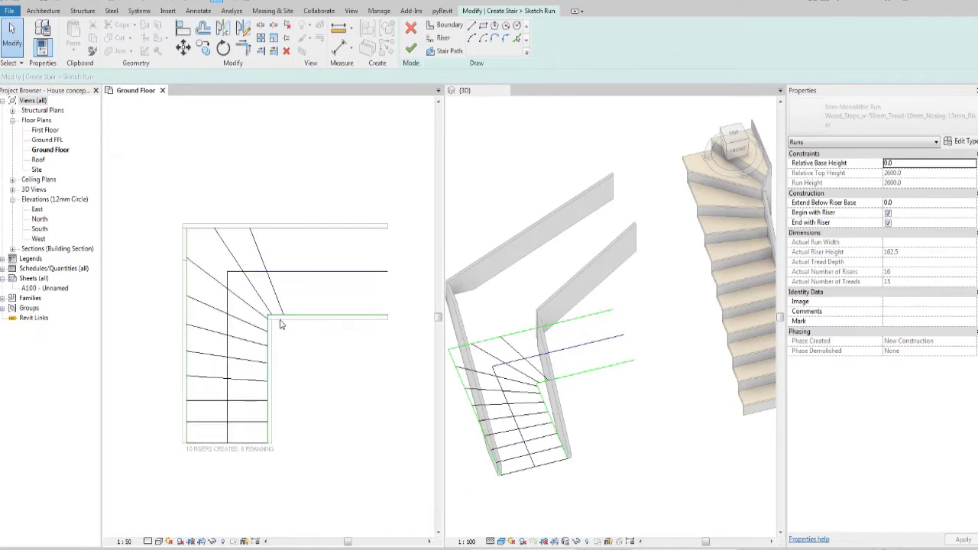
pyautogui.scroll(3, 244, 428)
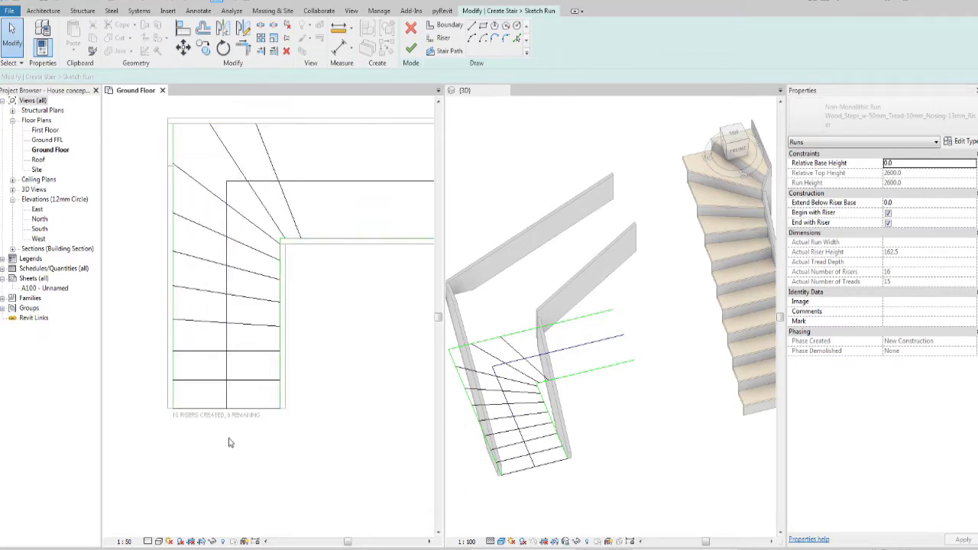
pyautogui.scroll(-1, 227, 436)
pyautogui.scroll(-1, 244, 437)
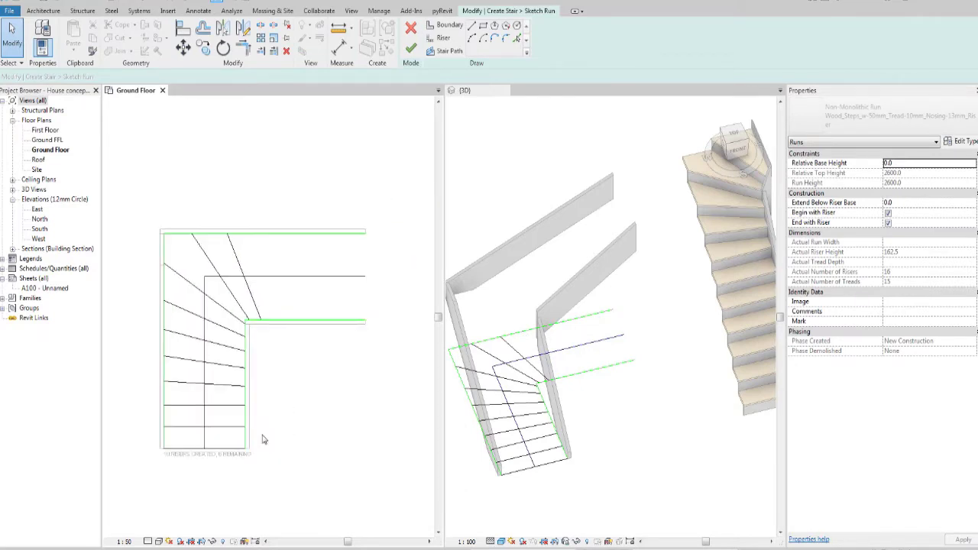
# Rotate the angled riser at the upper turn 90° to vertical and nudge it left
pyautogui.click(237, 257)
pyautogui.scroll(1, 226, 249)
pyautogui.moveTo(227, 231); pyautogui.dragTo(266, 246)
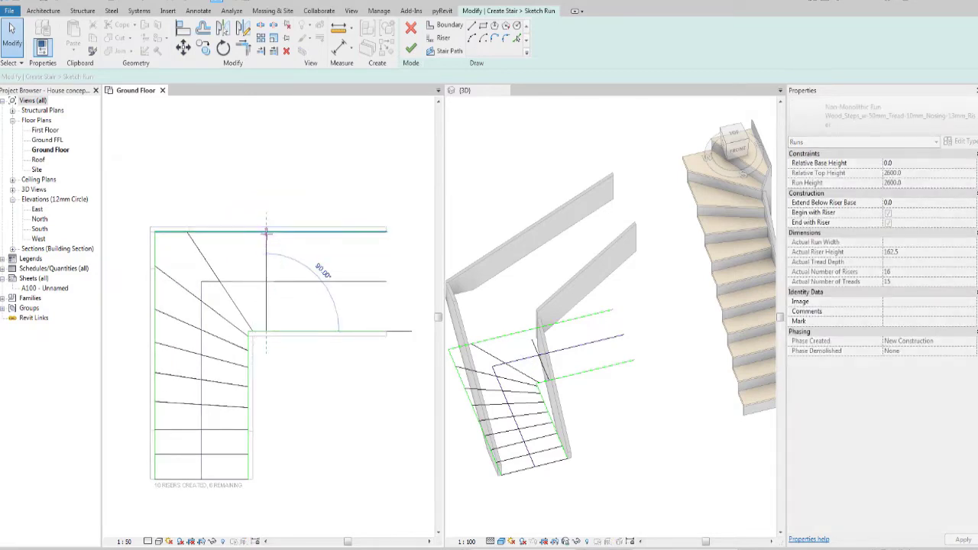
pyautogui.click(266, 242)
pyautogui.press('Left')
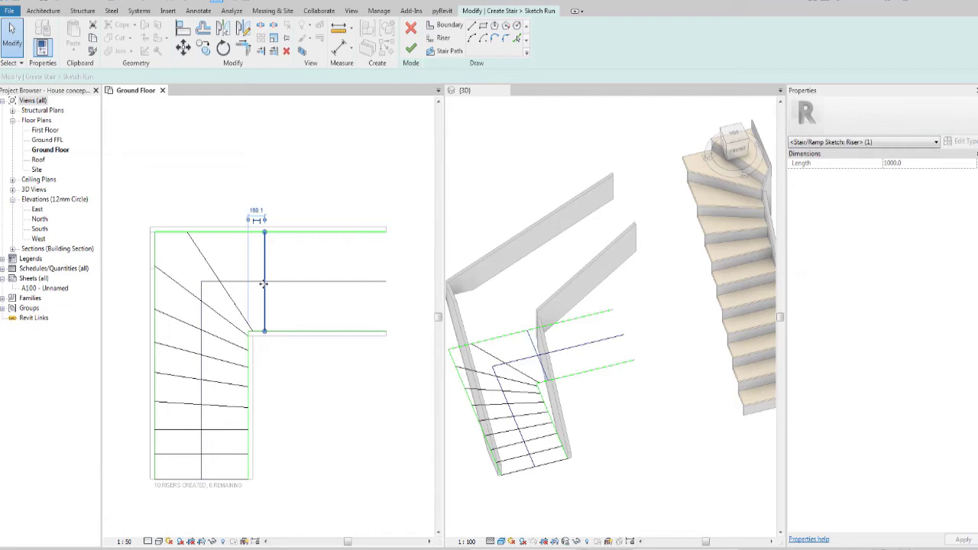
pyautogui.press('Left')
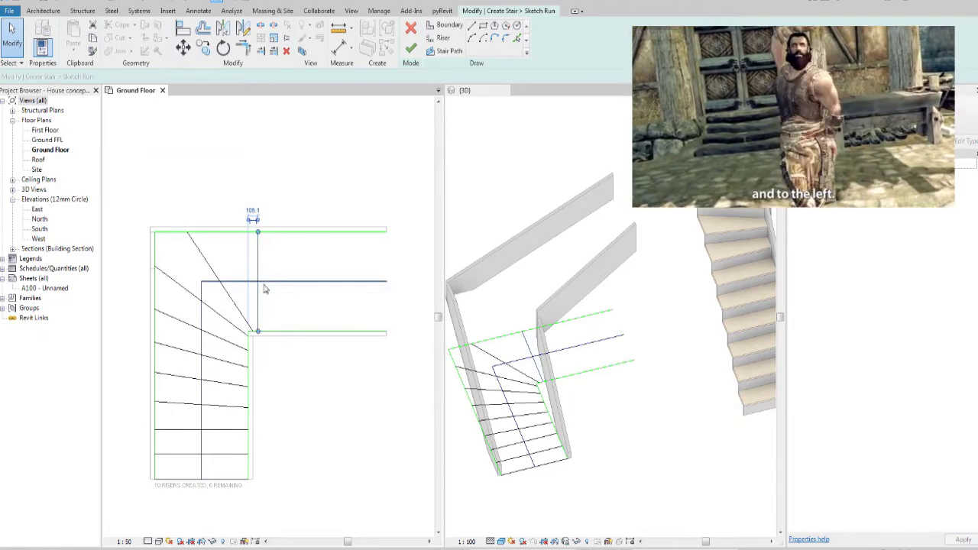
pyautogui.press('Left')
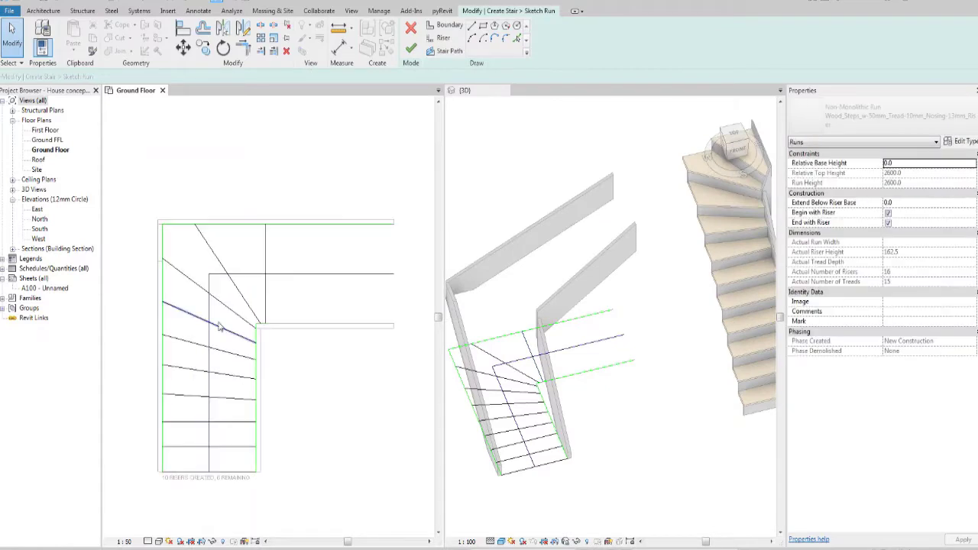
# Pick the run's bottom riser for a Copy with Constrain and Multiple enabled
pyautogui.moveTo(266, 330); pyautogui.dragTo(277, 319, button='middle')
pyautogui.click(269, 434)
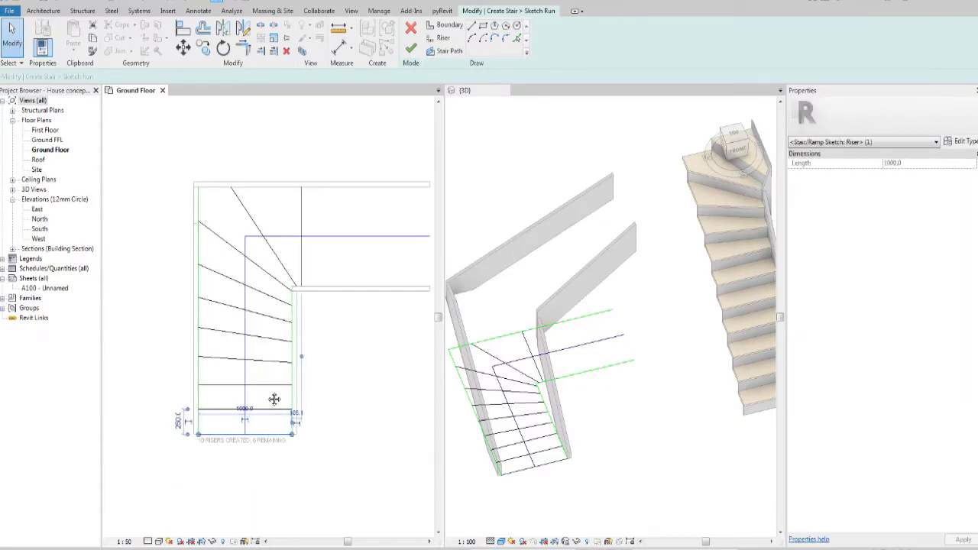
pyautogui.moveTo(273, 400); pyautogui.dragTo(267, 365, button='middle')
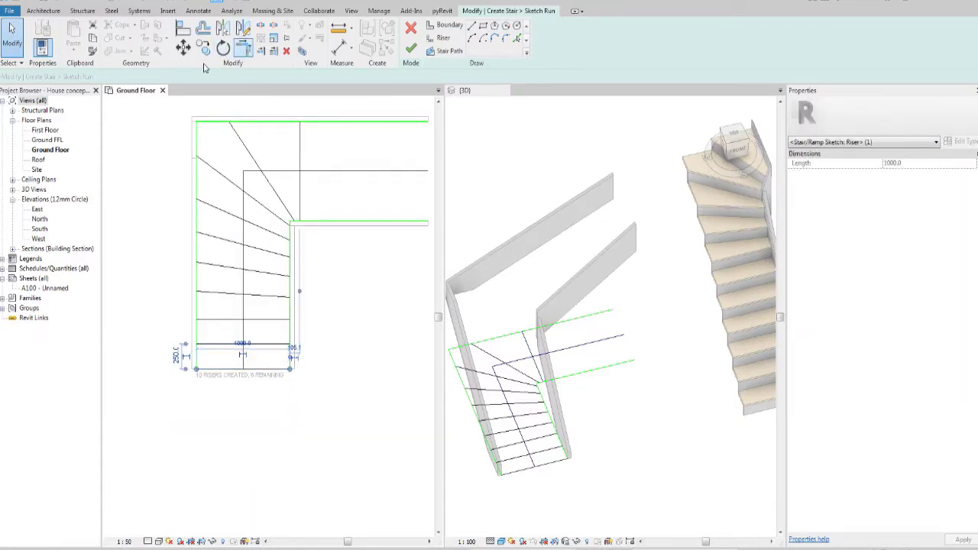
pyautogui.click(201, 52)
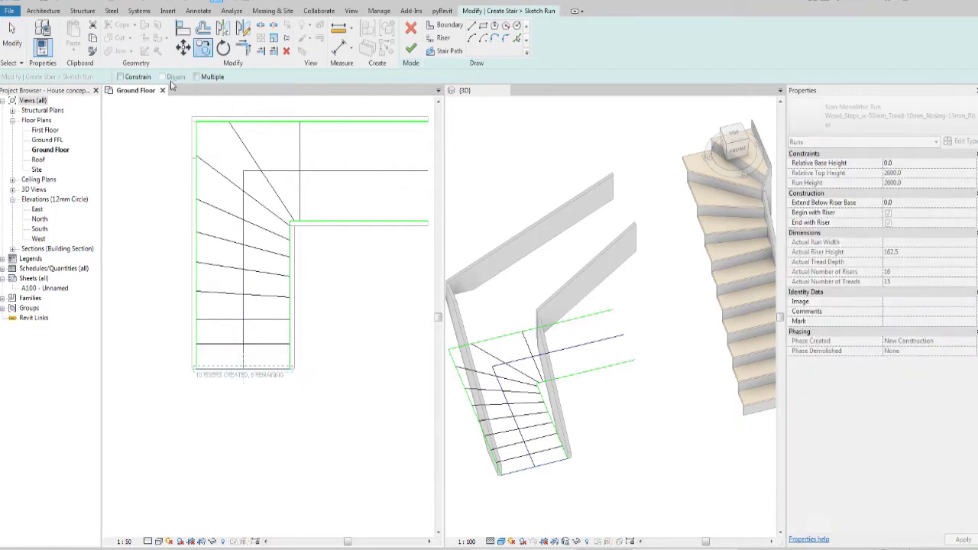
pyautogui.click(137, 77)
pyautogui.scroll(1, 223, 325)
pyautogui.scroll(1, 301, 382)
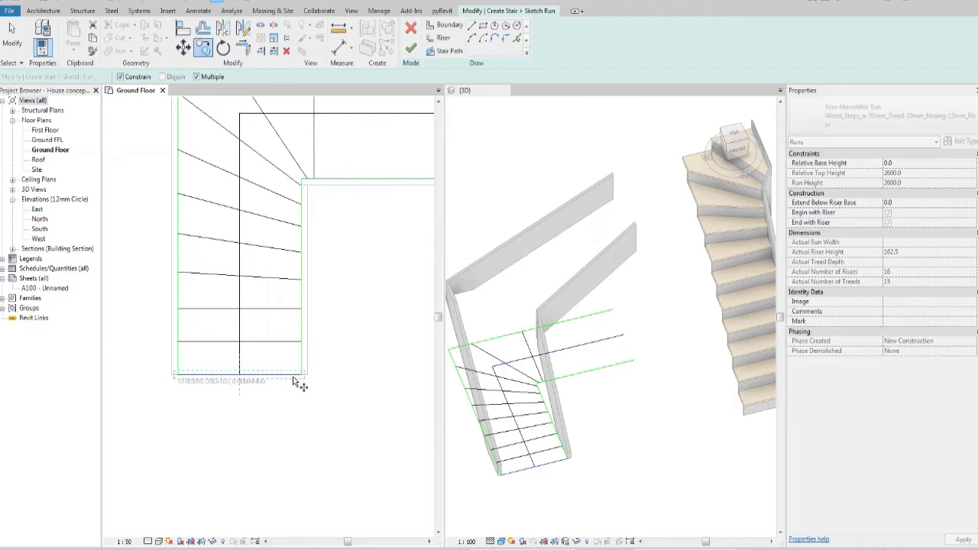
pyautogui.scroll(1, 367, 370)
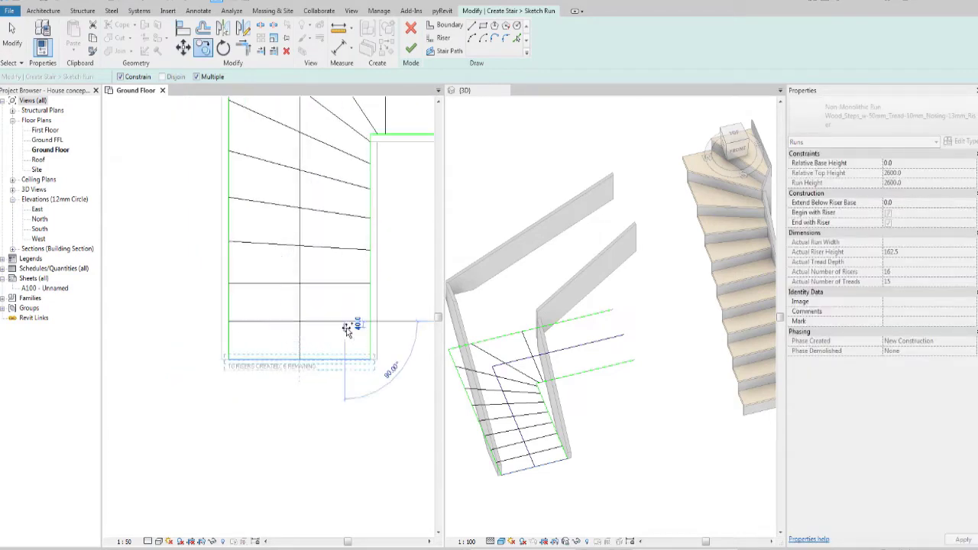
# Place six riser copies downward until all sixteen risers are created
pyautogui.click(347, 359)
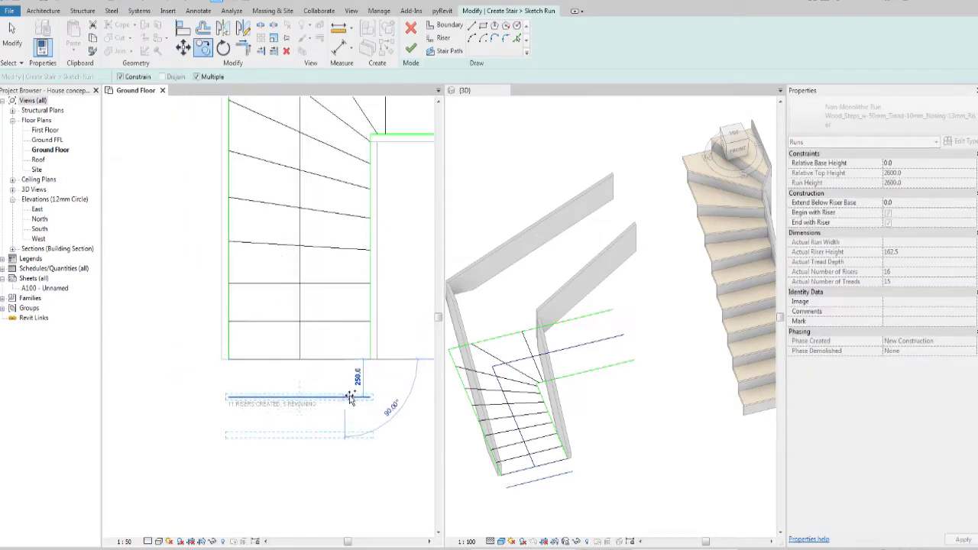
pyautogui.click(348, 396)
pyautogui.click(348, 435)
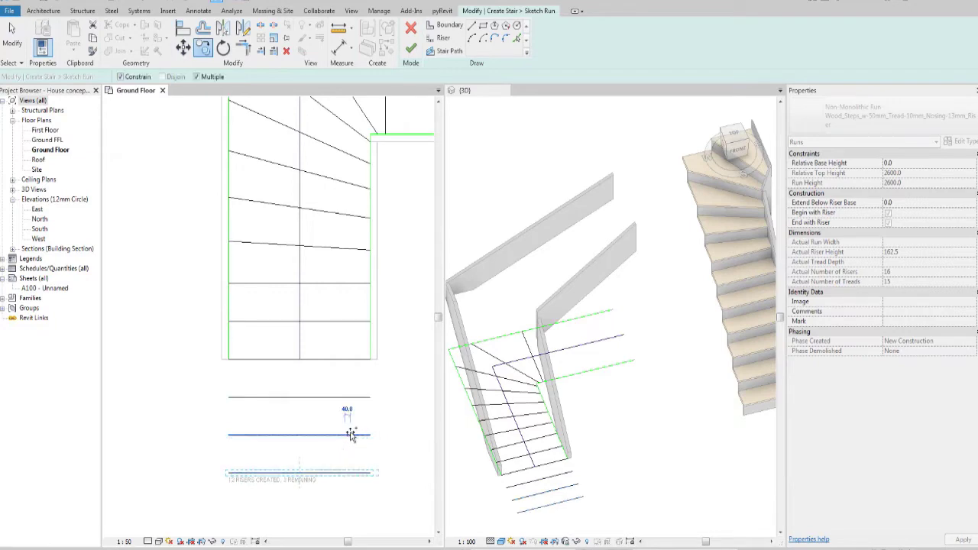
pyautogui.moveTo(348, 435); pyautogui.dragTo(359, 342, button='middle')
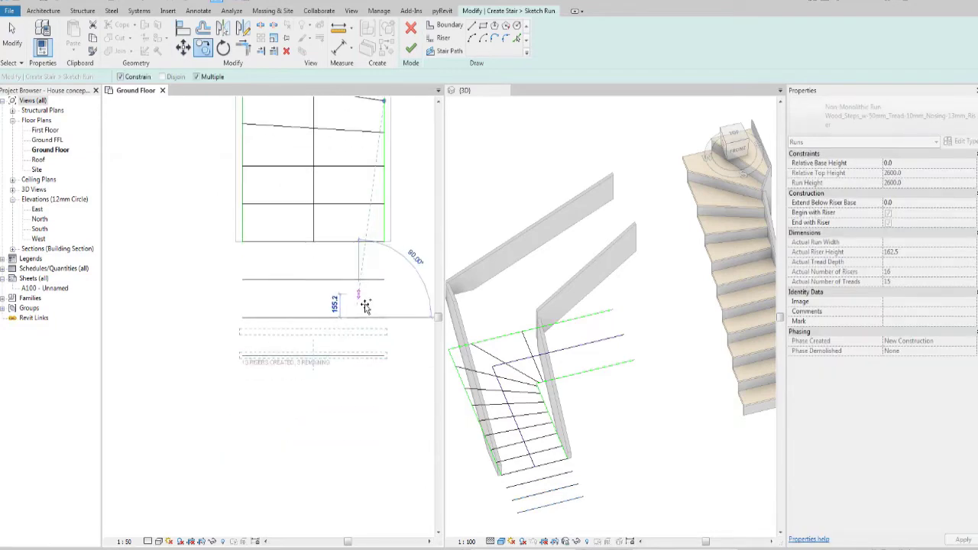
pyautogui.click(359, 354)
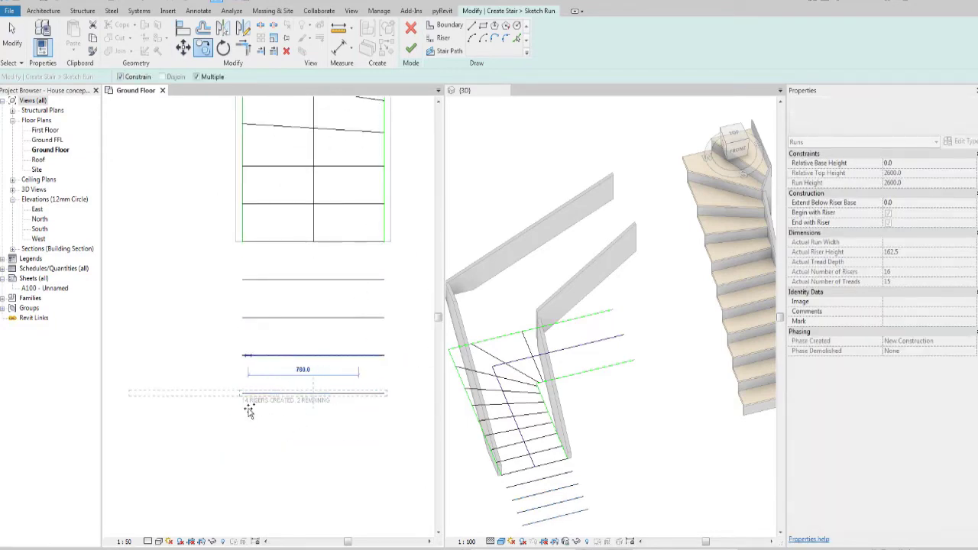
pyautogui.click(343, 394)
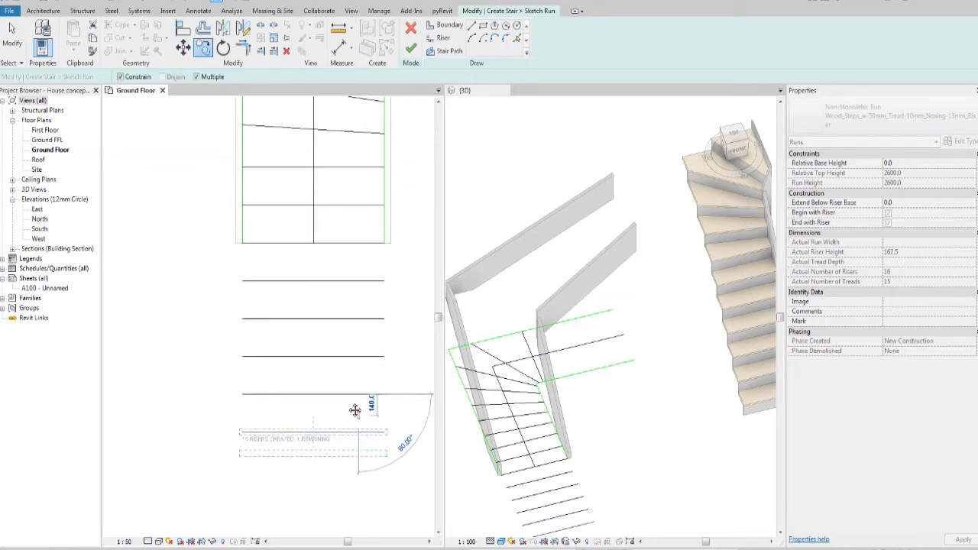
pyautogui.moveTo(355, 410); pyautogui.dragTo(344, 349, button='middle')
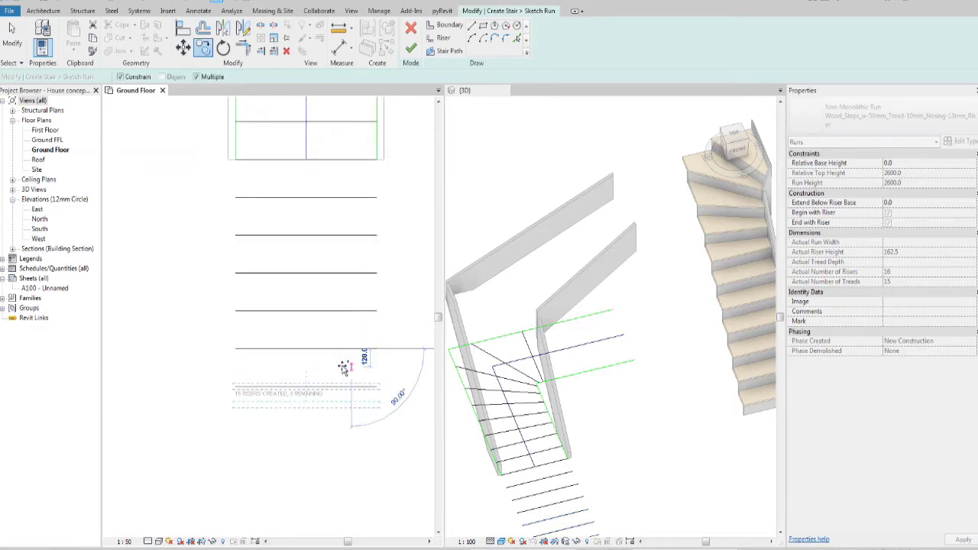
pyautogui.click(342, 365)
pyautogui.scroll(-2, 356, 352)
# Pick the stair path line and reframe the plan around the whole stair
pyautogui.press('Escape')
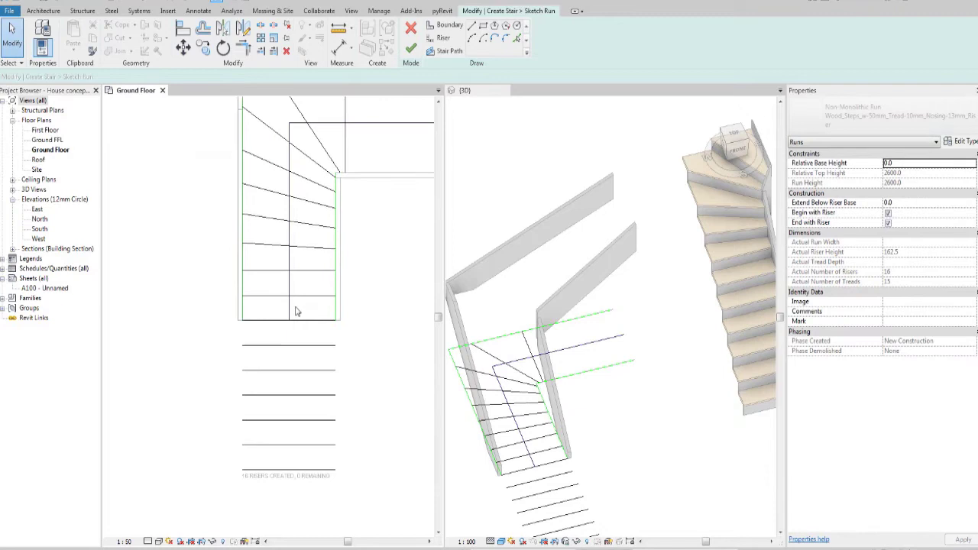
pyautogui.click(290, 307)
pyautogui.scroll(1, 294, 275)
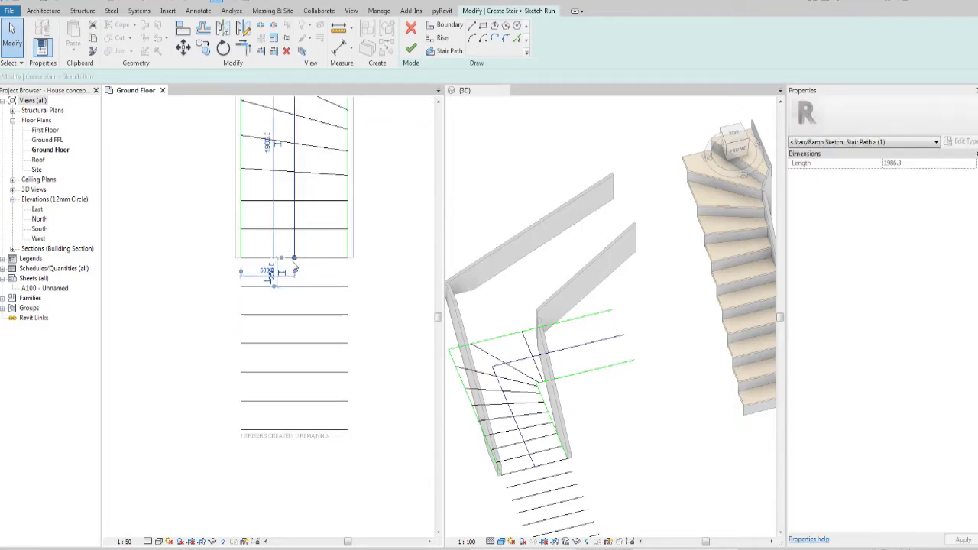
pyautogui.click(300, 413)
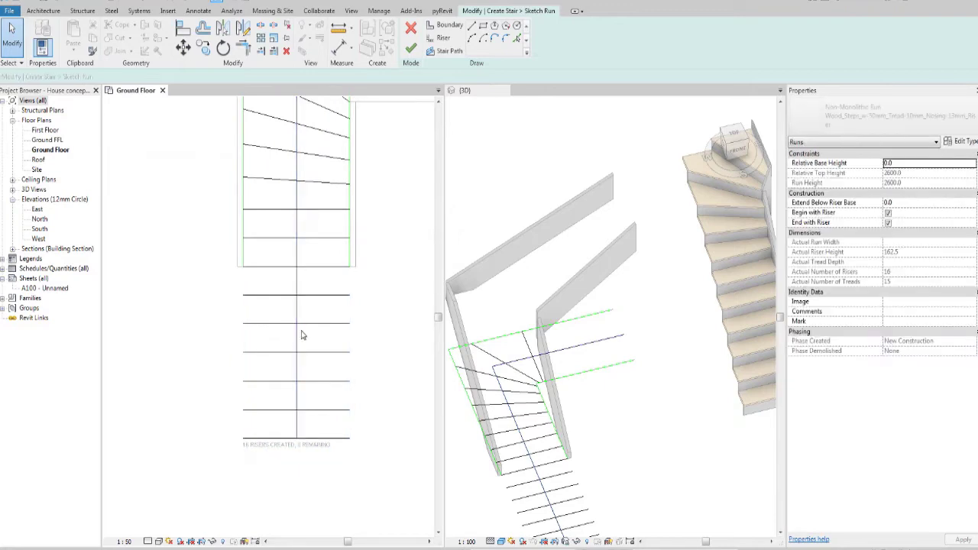
pyautogui.moveTo(326, 274); pyautogui.dragTo(311, 354, button='middle')
pyautogui.scroll(-1, 308, 328)
pyautogui.scroll(-1, 301, 290)
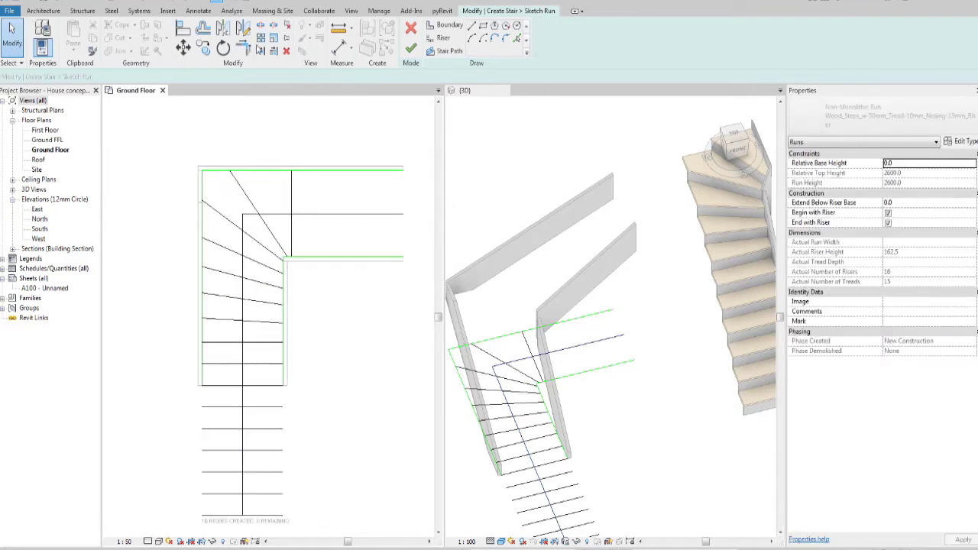
pyautogui.scroll(1, 283, 224)
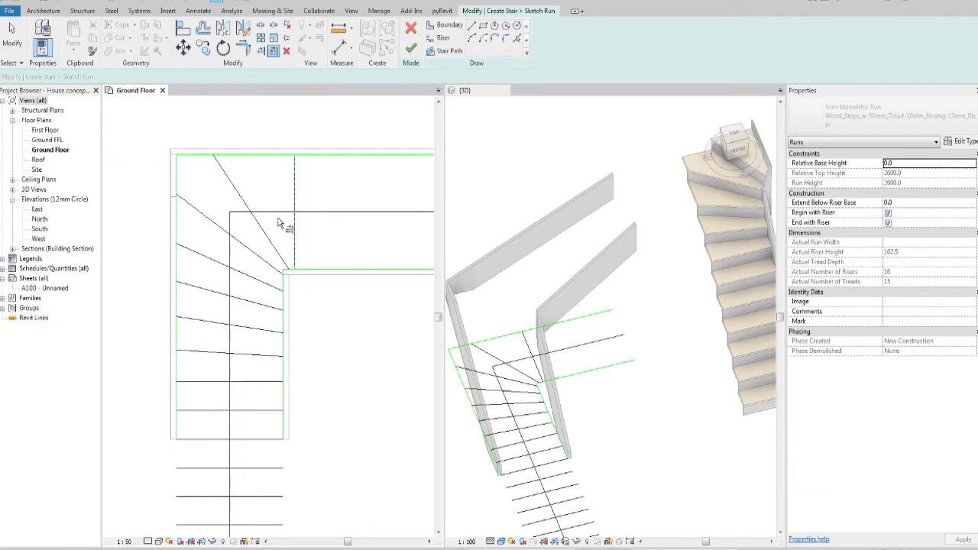
# Trim the stair path and top boundary back to the winder's inner corner
pyautogui.click(281, 212)
pyautogui.click(280, 155)
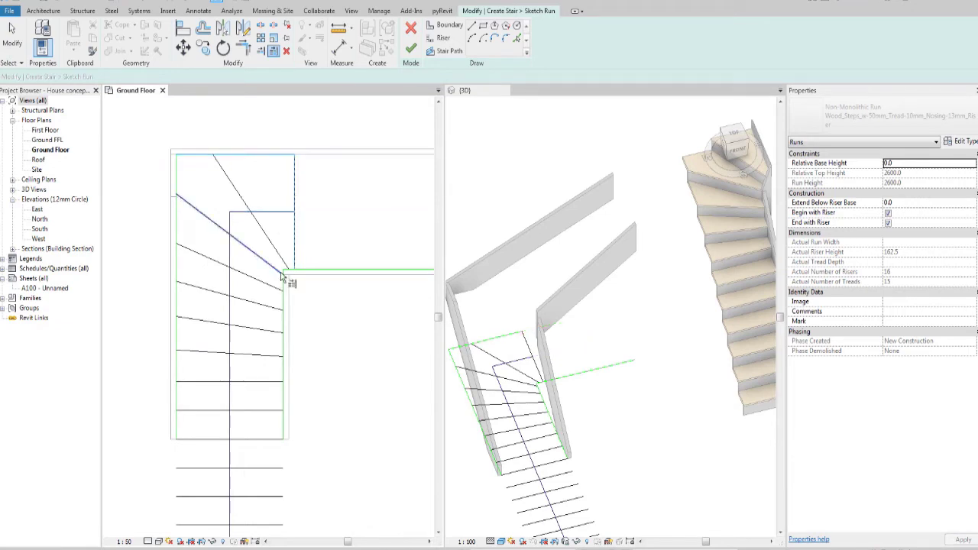
pyautogui.scroll(2, 290, 273)
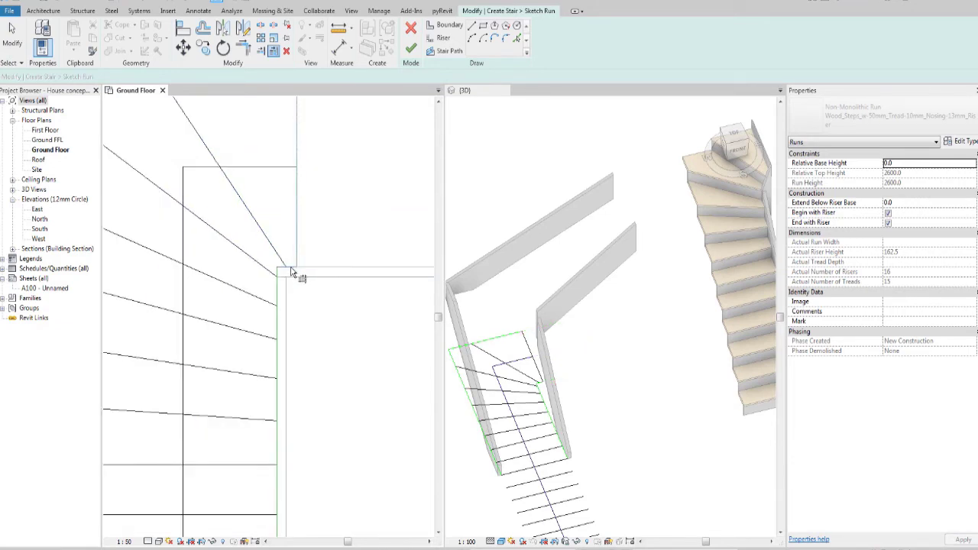
pyautogui.scroll(-2, 292, 273)
pyautogui.scroll(-1, 297, 266)
pyautogui.scroll(-1, 290, 283)
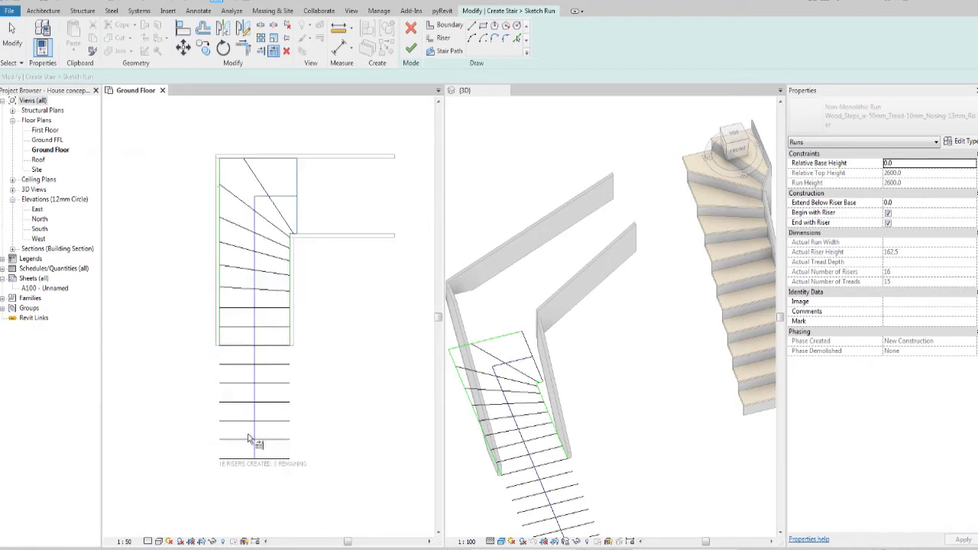
pyautogui.scroll(2, 249, 439)
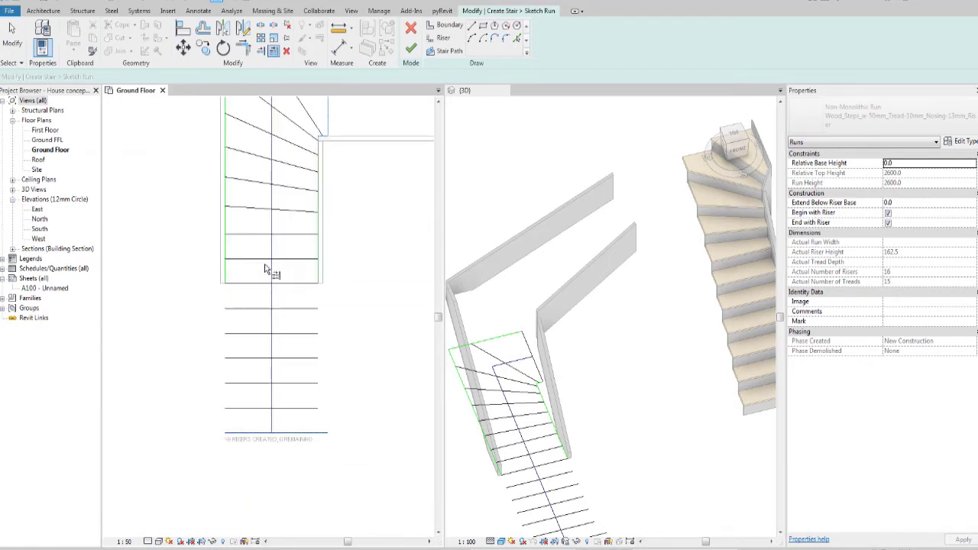
pyautogui.scroll(1, 319, 279)
# Extend the right boundary line down to the bottom riser
pyautogui.press('Escape')
pyautogui.click(320, 286)
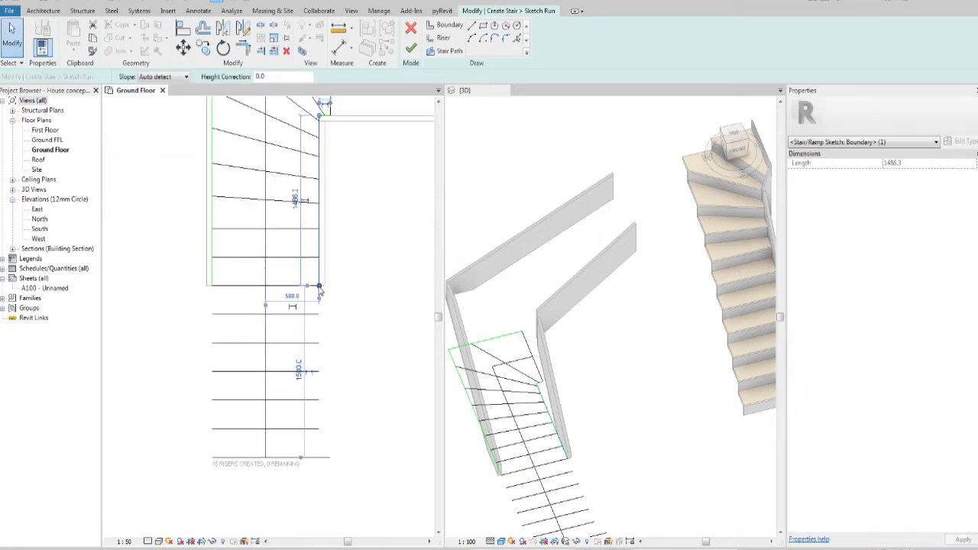
pyautogui.moveTo(320, 286); pyautogui.dragTo(319, 458)
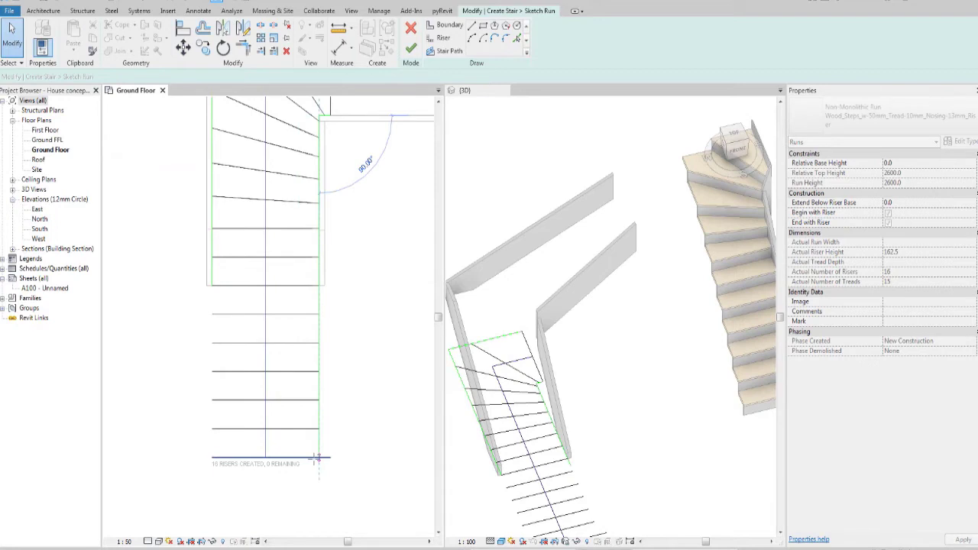
pyautogui.press('Escape')
pyautogui.moveTo(289, 426); pyautogui.dragTo(318, 397, button='middle')
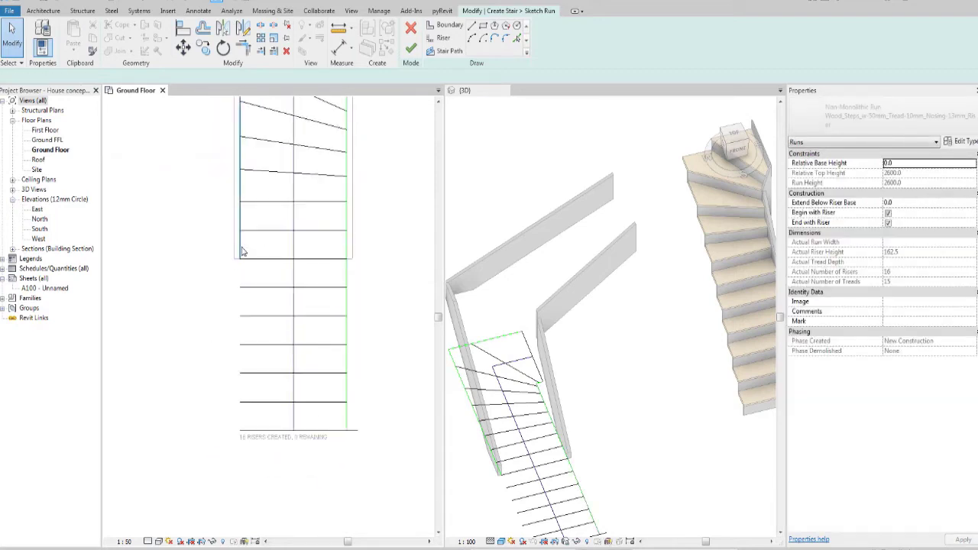
# Lengthen the left boundary to the bottom riser and check that riser's length
pyautogui.click(242, 263)
pyautogui.press('Escape')
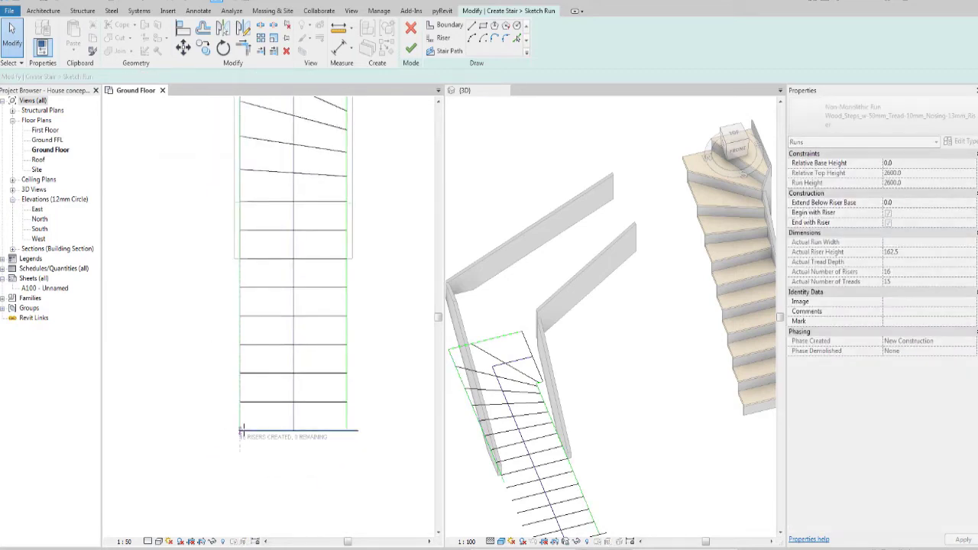
pyautogui.moveTo(333, 464); pyautogui.dragTo(347, 453, button='middle')
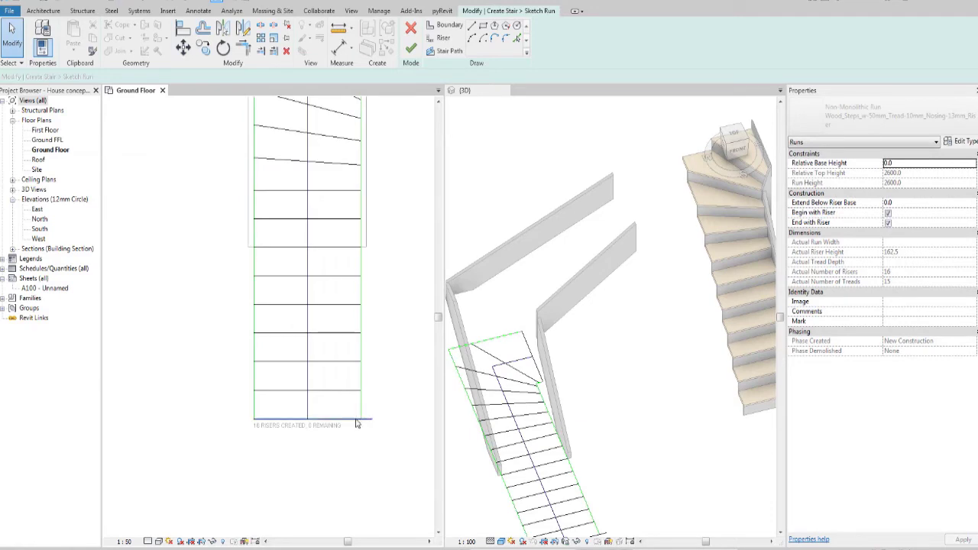
pyautogui.click(356, 420)
pyautogui.scroll(4, 373, 425)
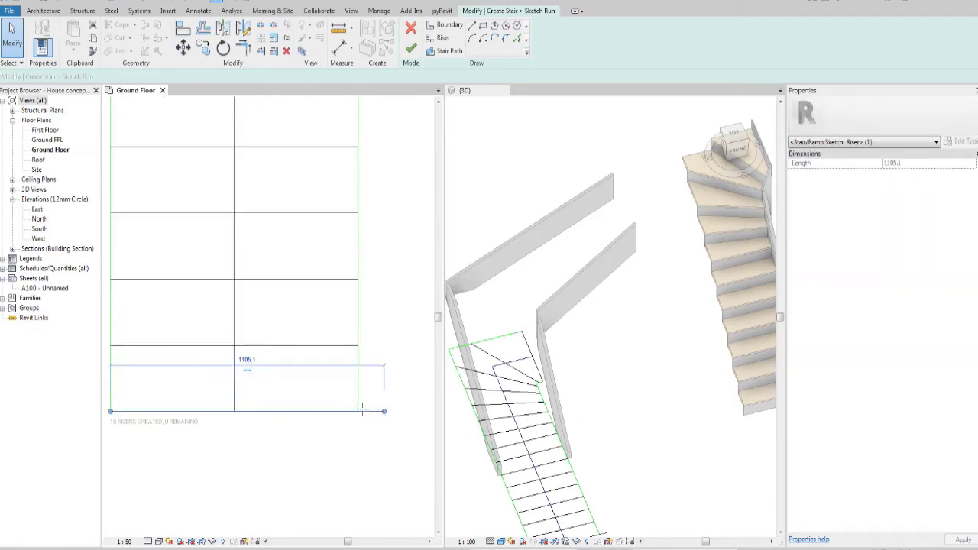
pyautogui.press('Escape')
pyautogui.scroll(-3, 374, 375)
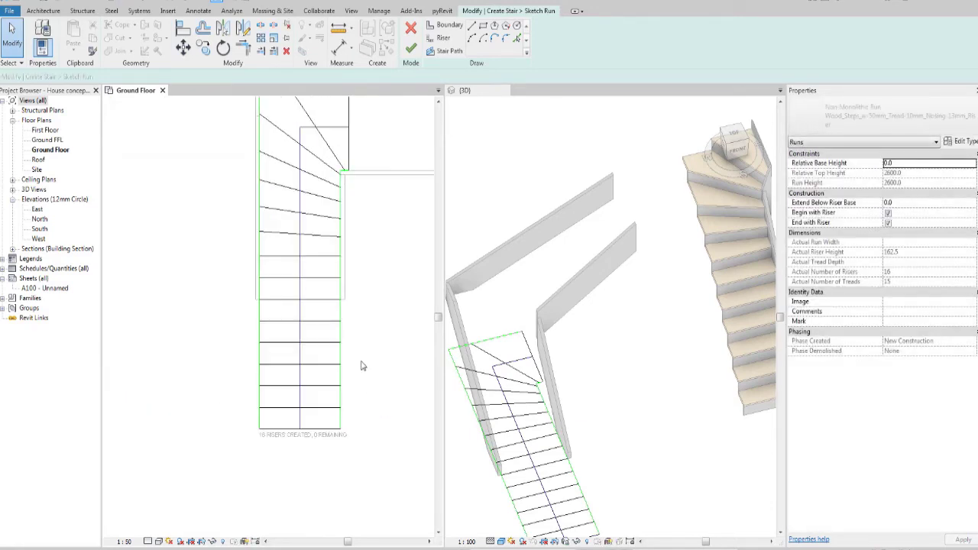
pyautogui.scroll(-2, 362, 366)
pyautogui.scroll(-1, 312, 360)
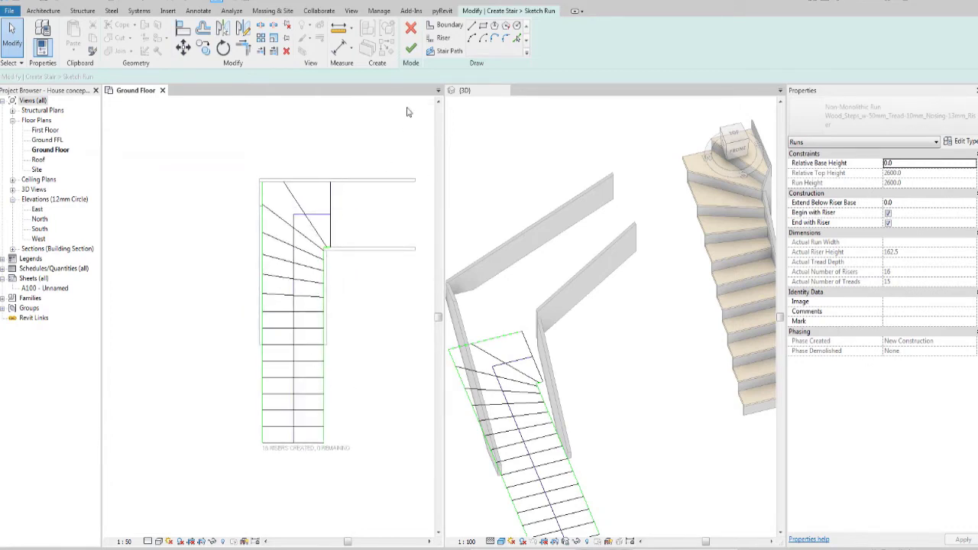
# Finish the sketched run and orbit around the new stair in 3D
pyautogui.press('Return')
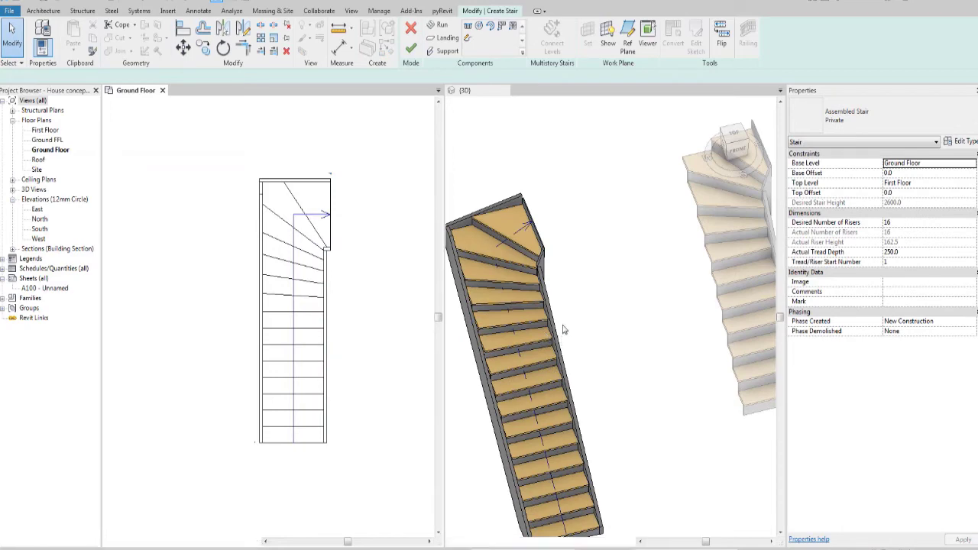
pyautogui.click(583, 253)
pyautogui.scroll(-3, 583, 253)
pyautogui.moveTo(583, 253)
pyautogui.keyDown('shift'); pyautogui.mouseDown(button='middle')
pyautogui.moveTo(619, 337)
pyautogui.moveTo(690, 377)
pyautogui.moveTo(699, 405)
pyautogui.moveTo(696, 396)
pyautogui.mouseUp(button='middle'); pyautogui.keyUp('shift')
pyautogui.scroll(3, 662, 389)
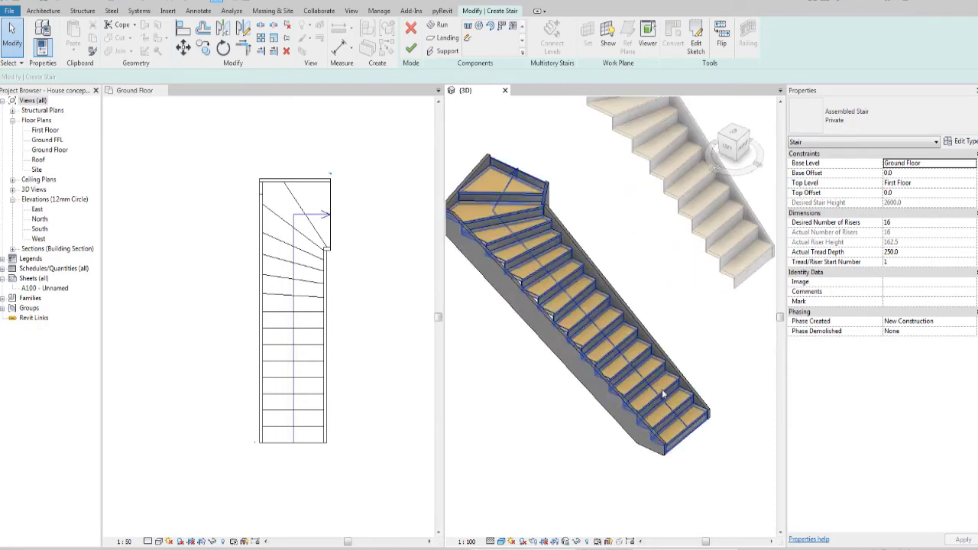
# Orbit and zoom the 3D view to recentre on the finished stair
pyautogui.scroll(-2, 697, 297)
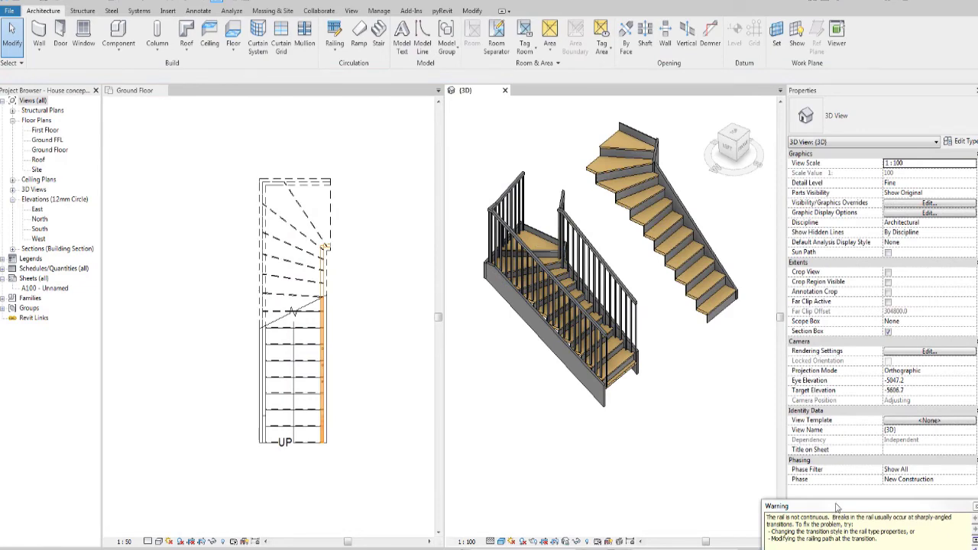
pyautogui.moveTo(584, 403)
pyautogui.keyDown('shift'); pyautogui.mouseDown(button='middle')
pyautogui.moveTo(639, 369)
pyautogui.moveTo(493, 260)
pyautogui.moveTo(534, 311)
pyautogui.moveTo(633, 377)
pyautogui.moveTo(555, 288)
pyautogui.mouseUp(button='middle'); pyautogui.keyUp('shift')
pyautogui.scroll(3, 493, 259)
pyautogui.scroll(3, 567, 241)
pyautogui.scroll(4, 582, 152)
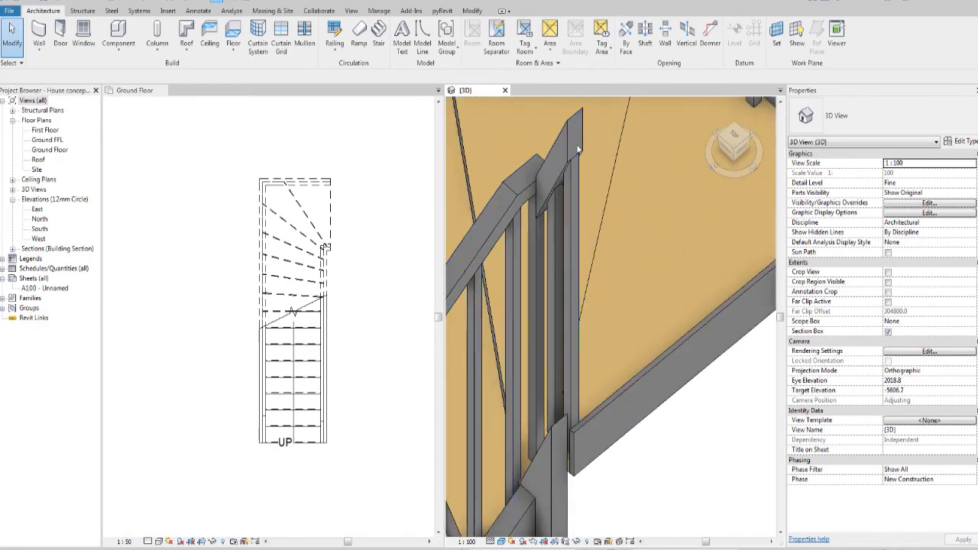
pyautogui.scroll(-5, 565, 150)
pyautogui.scroll(-3, 600, 397)
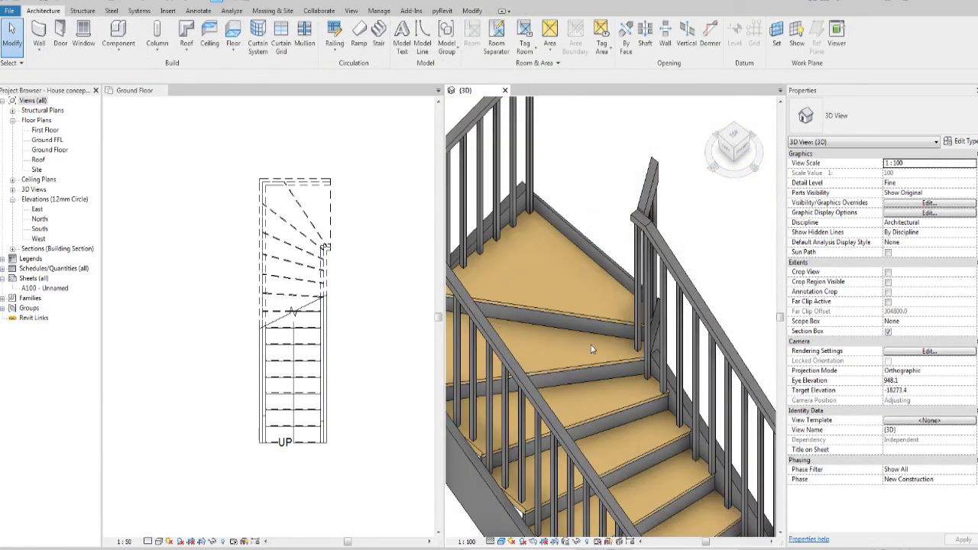
pyautogui.moveTo(641, 306); pyautogui.dragTo(573, 308, button='middle')
# Select the railing beside the winder steps and inspect its joint from another angle
pyautogui.click(611, 262)
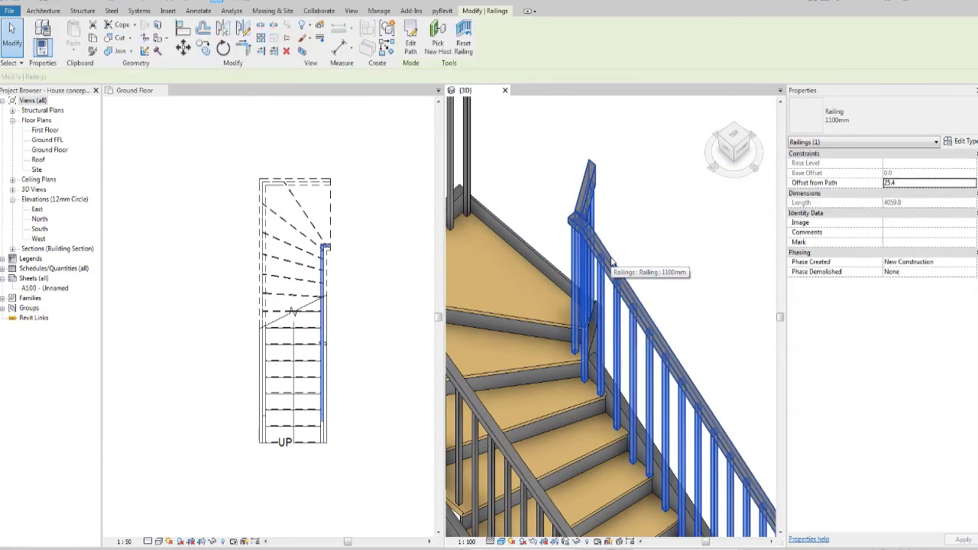
pyautogui.moveTo(611, 262)
pyautogui.keyDown('shift'); pyautogui.mouseDown(button='middle')
pyautogui.moveTo(721, 375)
pyautogui.moveTo(569, 409)
pyautogui.moveTo(662, 437)
pyautogui.mouseUp(button='middle'); pyautogui.keyUp('shift')
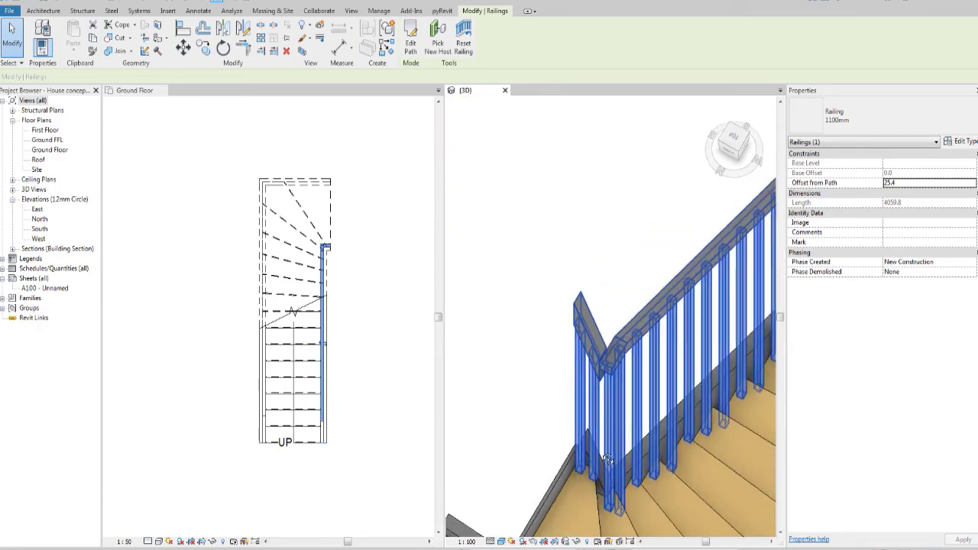
pyautogui.press('Escape')
pyautogui.moveTo(659, 430)
pyautogui.keyDown('shift'); pyautogui.mouseDown(button='middle')
pyautogui.moveTo(597, 361)
pyautogui.moveTo(608, 416)
pyautogui.mouseUp(button='middle'); pyautogui.keyUp('shift')
pyautogui.scroll(-3, 552, 371)
pyautogui.scroll(-3, 553, 371)
pyautogui.scroll(-1, 688, 444)
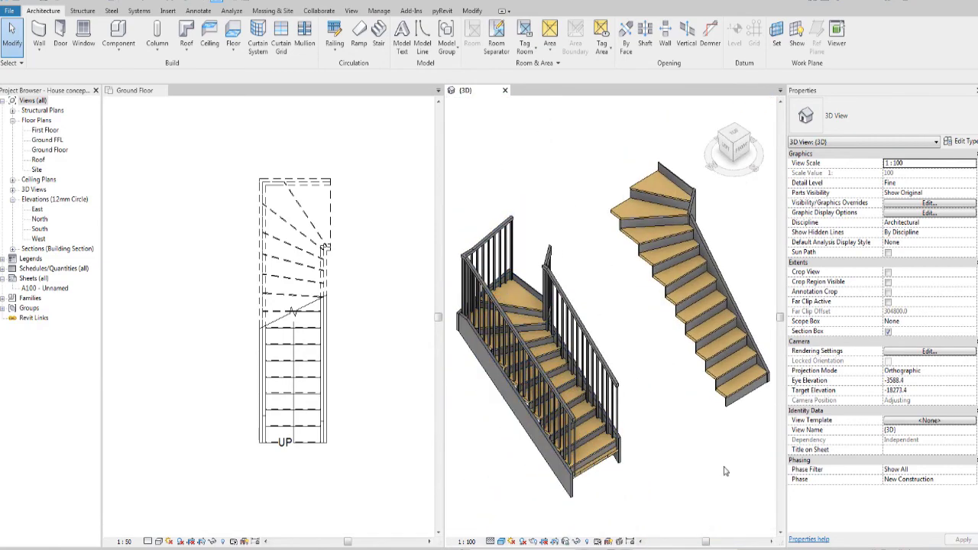